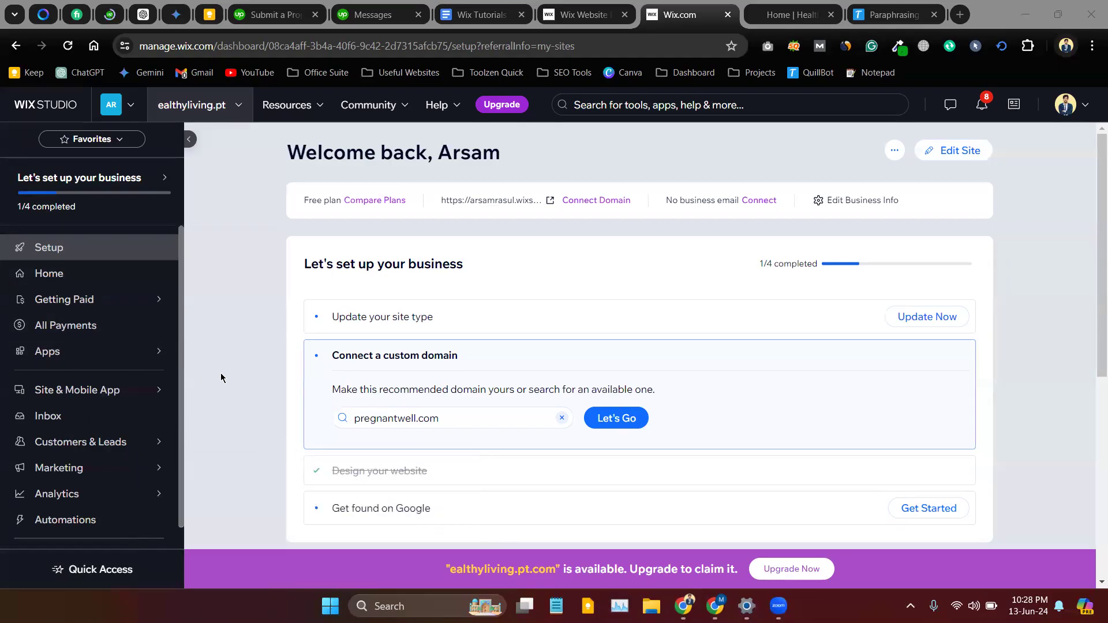
{"action": "scroll", "coordinate": [97, 378], "scroll_direction": "down", "scroll_amount": 1}
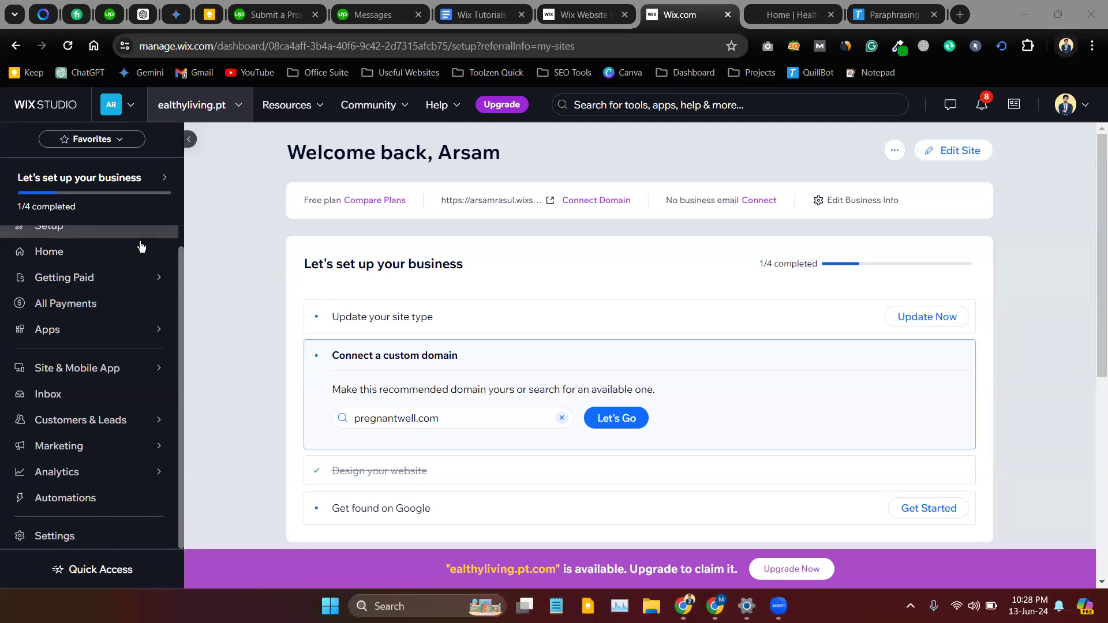
{"action": "scroll", "coordinate": [144, 245], "scroll_direction": "up", "scroll_amount": 1}
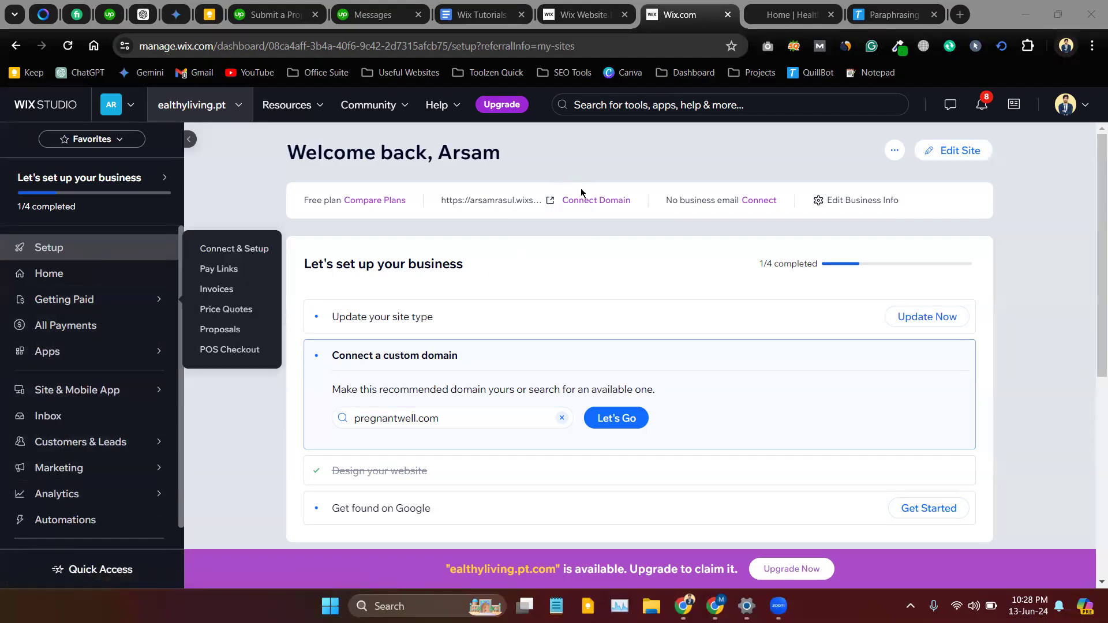
{"action": "left_click", "coordinate": [234, 185]}
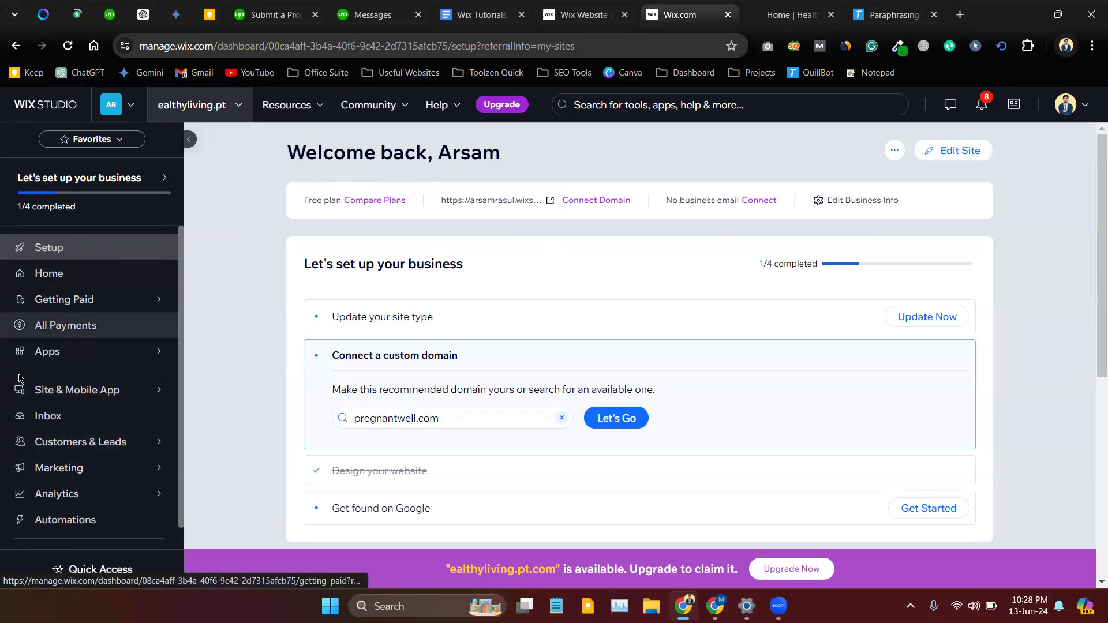
{"action": "mouse_move", "coordinate": [40, 308]}
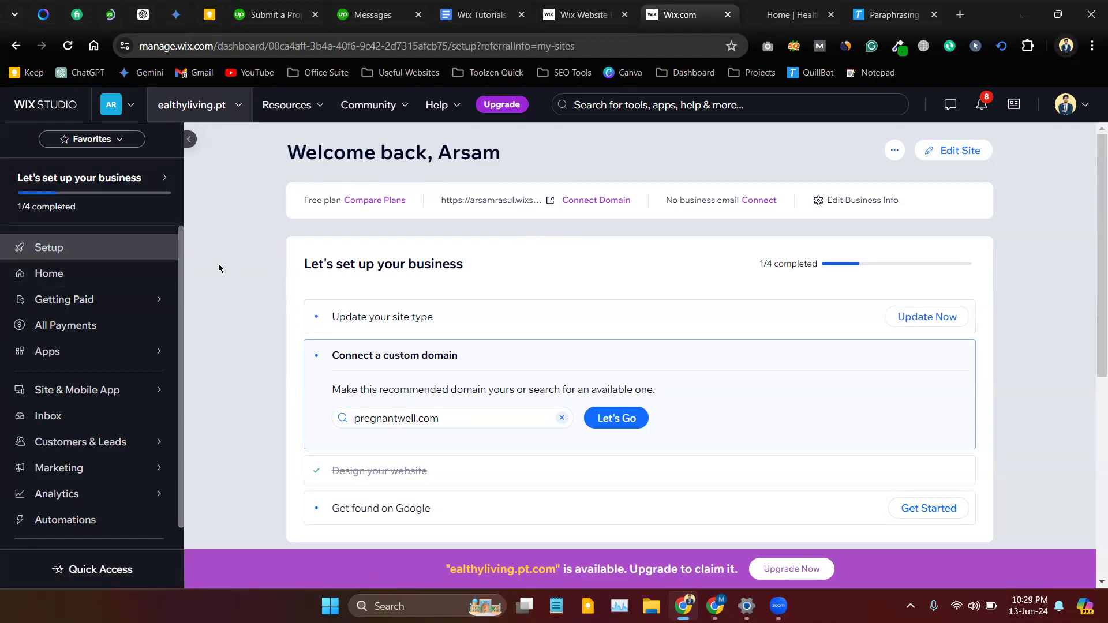
- Open the Setup page and examine the site's current plan information
{"action": "left_click", "coordinate": [63, 253]}
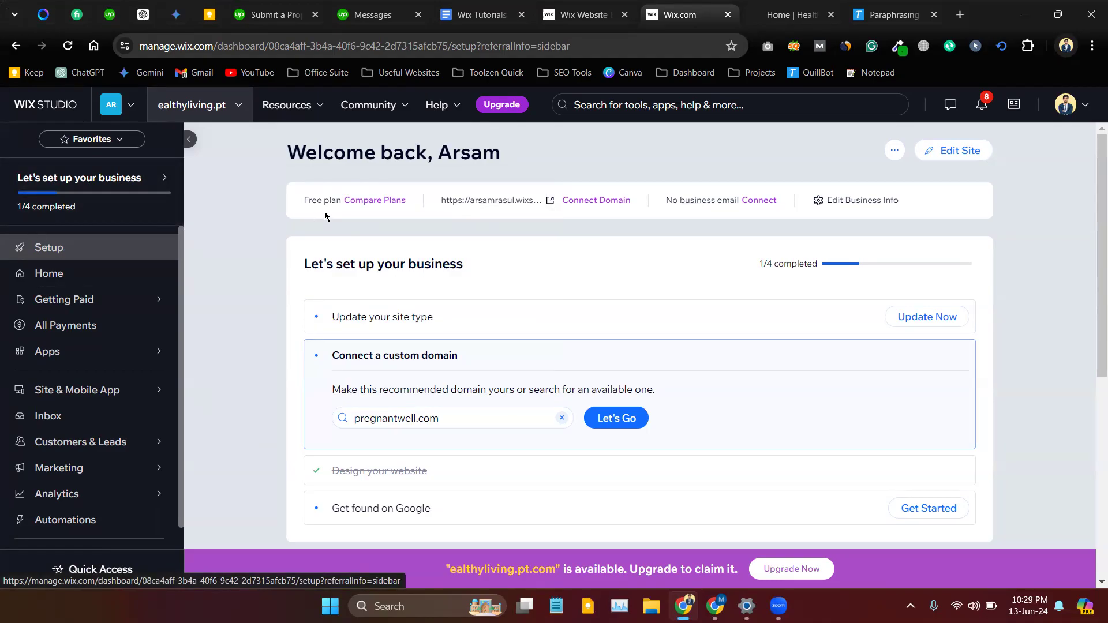
{"action": "left_click_drag", "start_coordinate": [317, 199], "coordinate": [343, 200]}
{"action": "left_click", "coordinate": [386, 214]}
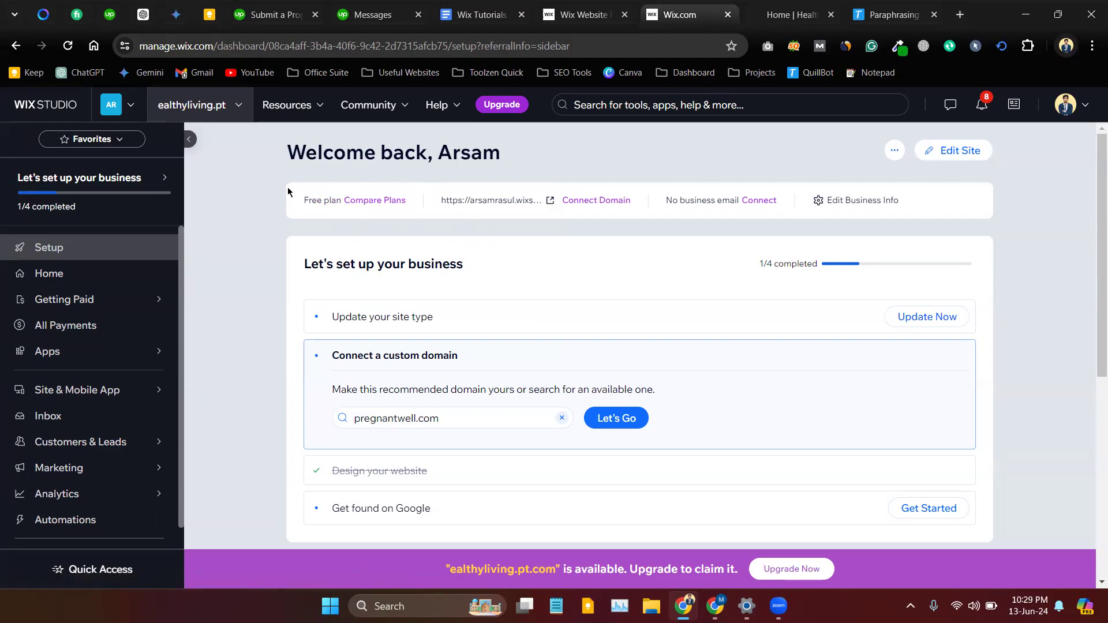
{"action": "left_click_drag", "start_coordinate": [287, 191], "coordinate": [387, 202]}
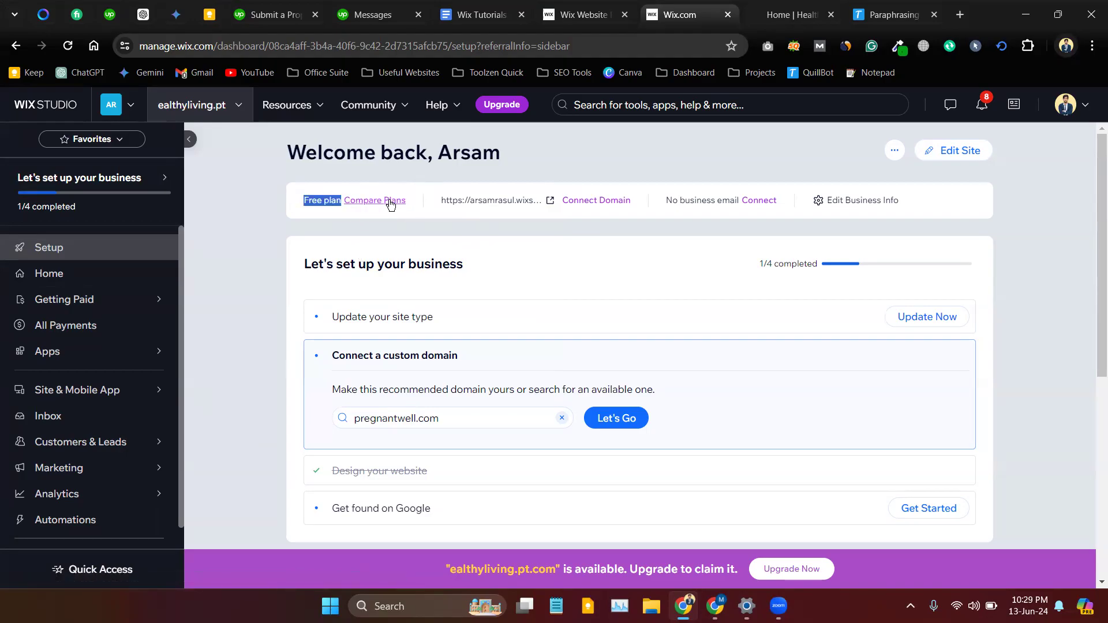
{"action": "left_click", "coordinate": [376, 229]}
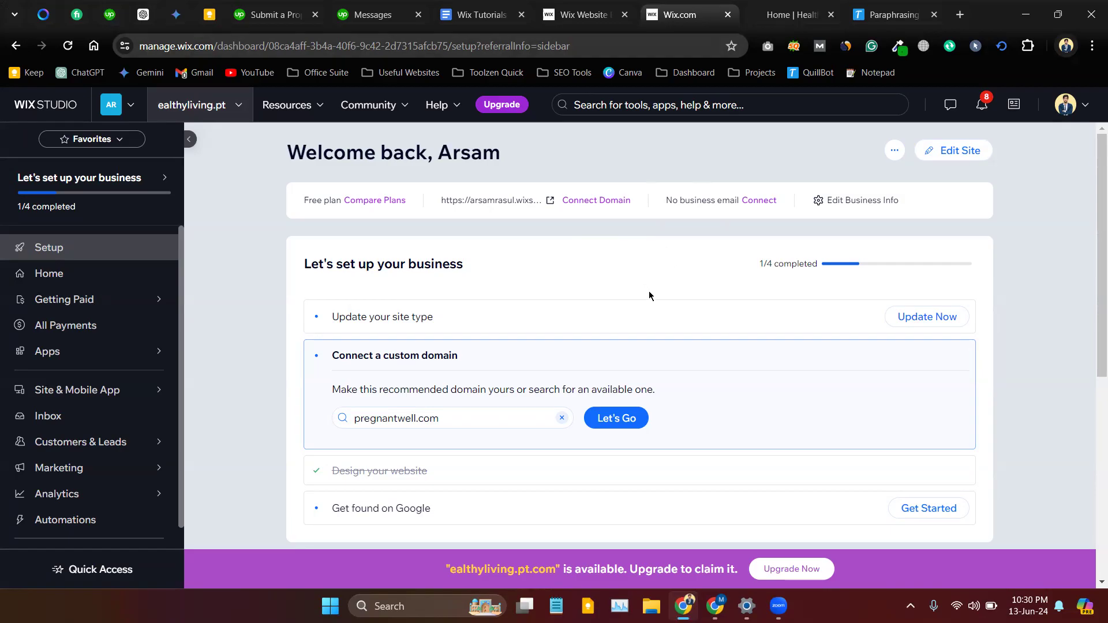
- Open the business info for editing and review its profile, location and contact fields
{"action": "left_click", "coordinate": [860, 203]}
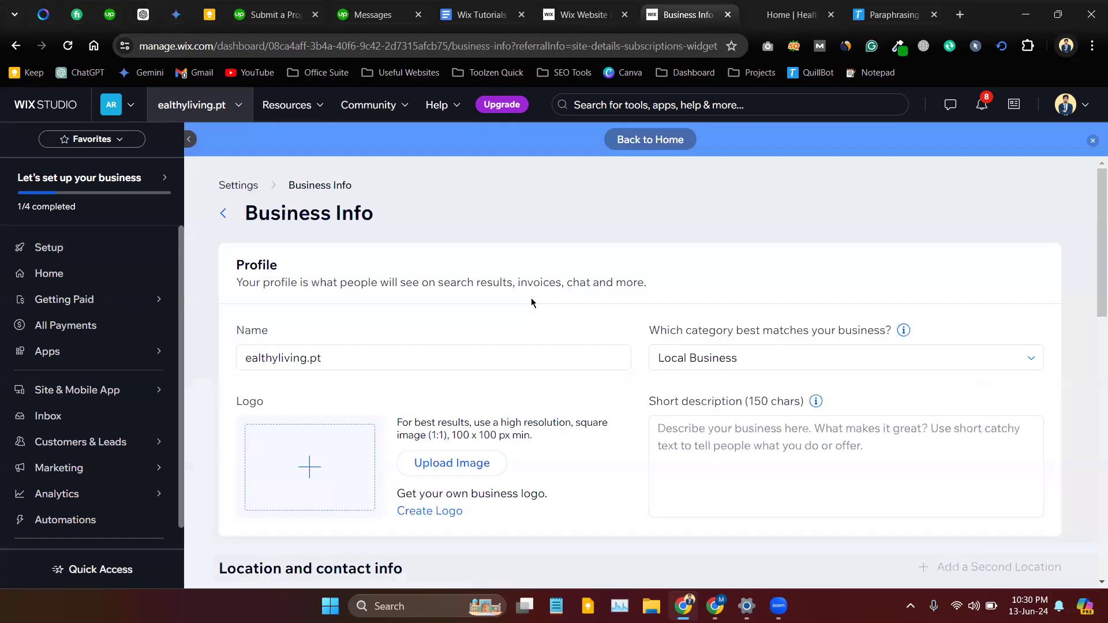
{"action": "scroll", "coordinate": [329, 370], "scroll_direction": "down", "scroll_amount": 5}
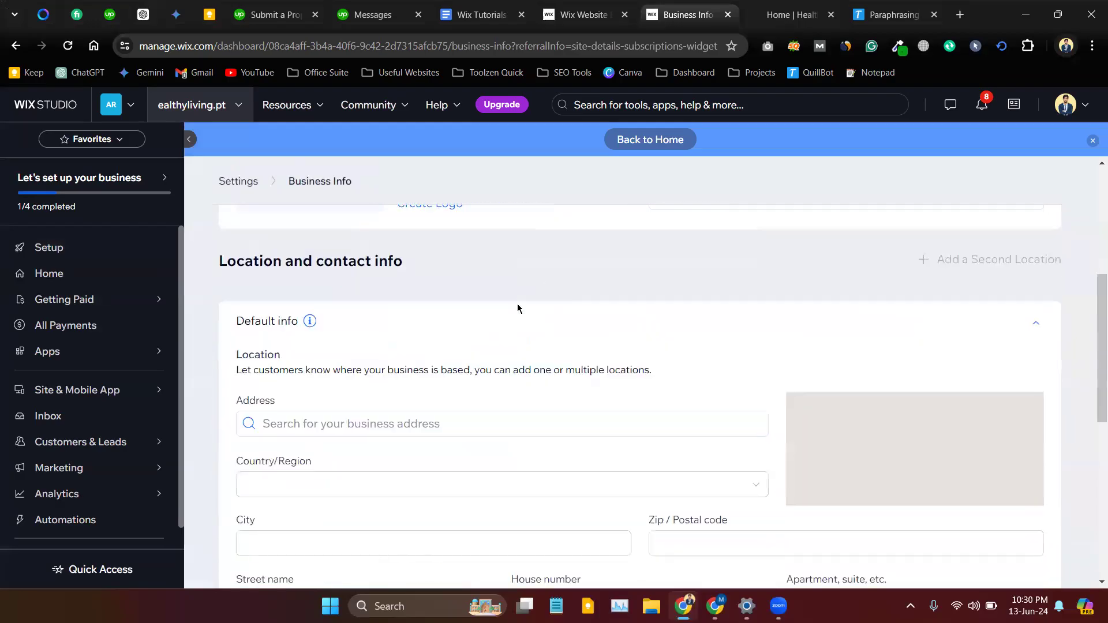
{"action": "scroll", "coordinate": [549, 297], "scroll_direction": "down", "scroll_amount": 2}
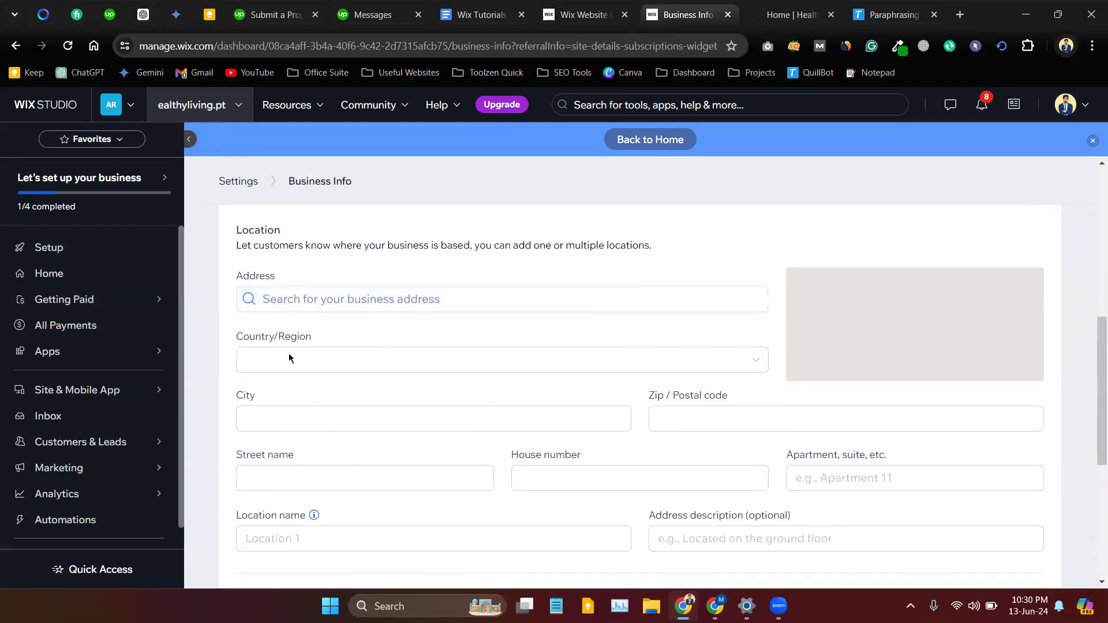
{"action": "scroll", "coordinate": [271, 329], "scroll_direction": "down", "scroll_amount": 1}
{"action": "scroll", "coordinate": [333, 399], "scroll_direction": "down", "scroll_amount": 2}
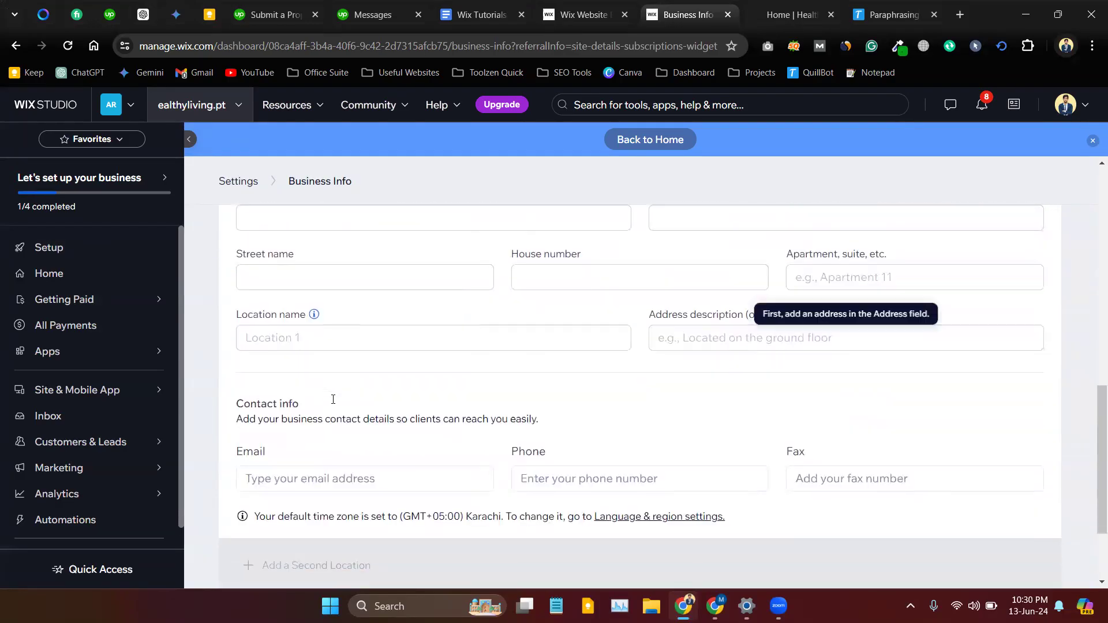
{"action": "scroll", "coordinate": [333, 399], "scroll_direction": "down", "scroll_amount": 2}
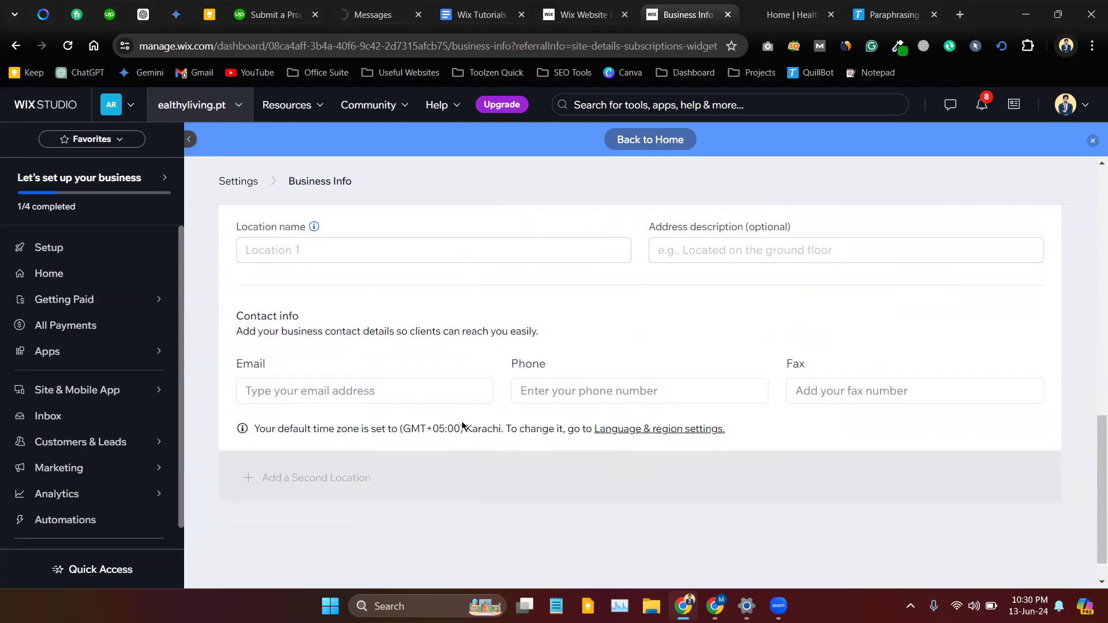
{"action": "scroll", "coordinate": [601, 341], "scroll_direction": "up", "scroll_amount": 7}
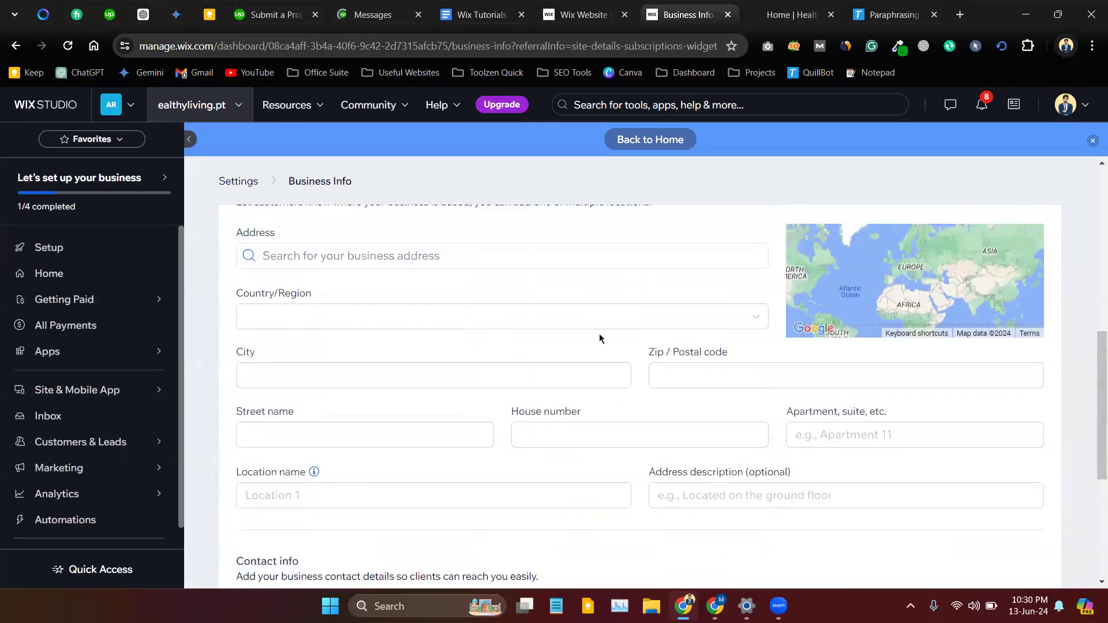
{"action": "scroll", "coordinate": [597, 347], "scroll_direction": "down", "scroll_amount": 3}
{"action": "scroll", "coordinate": [685, 371], "scroll_direction": "down", "scroll_amount": 3}
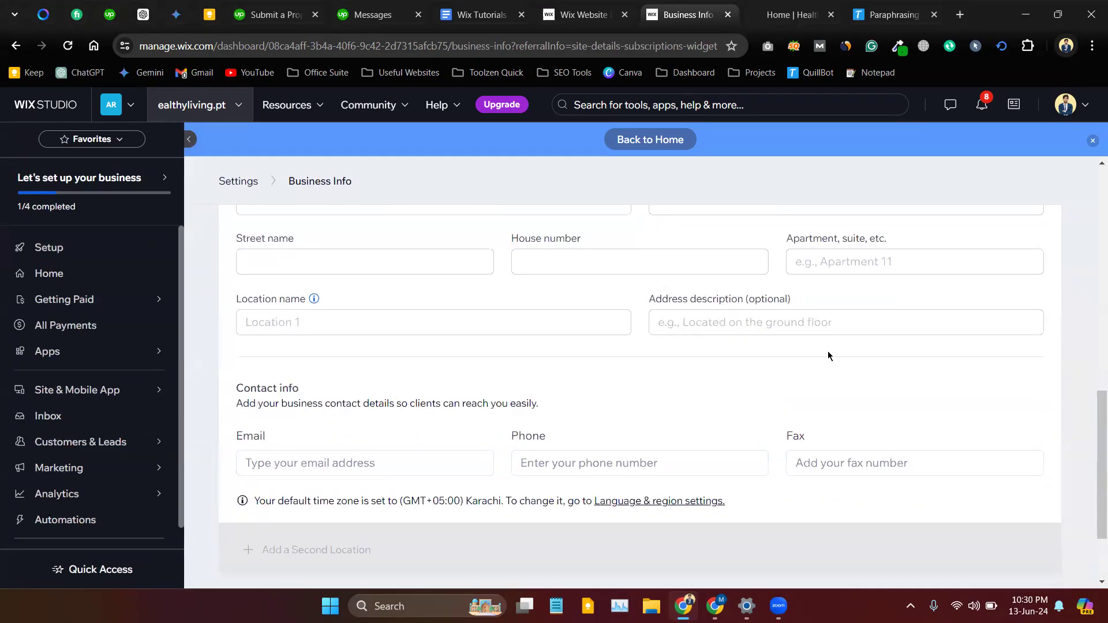
{"action": "scroll", "coordinate": [687, 363], "scroll_direction": "up", "scroll_amount": 4}
{"action": "scroll", "coordinate": [404, 363], "scroll_direction": "down", "scroll_amount": 3}
{"action": "scroll", "coordinate": [416, 375], "scroll_direction": "up", "scroll_amount": 4}
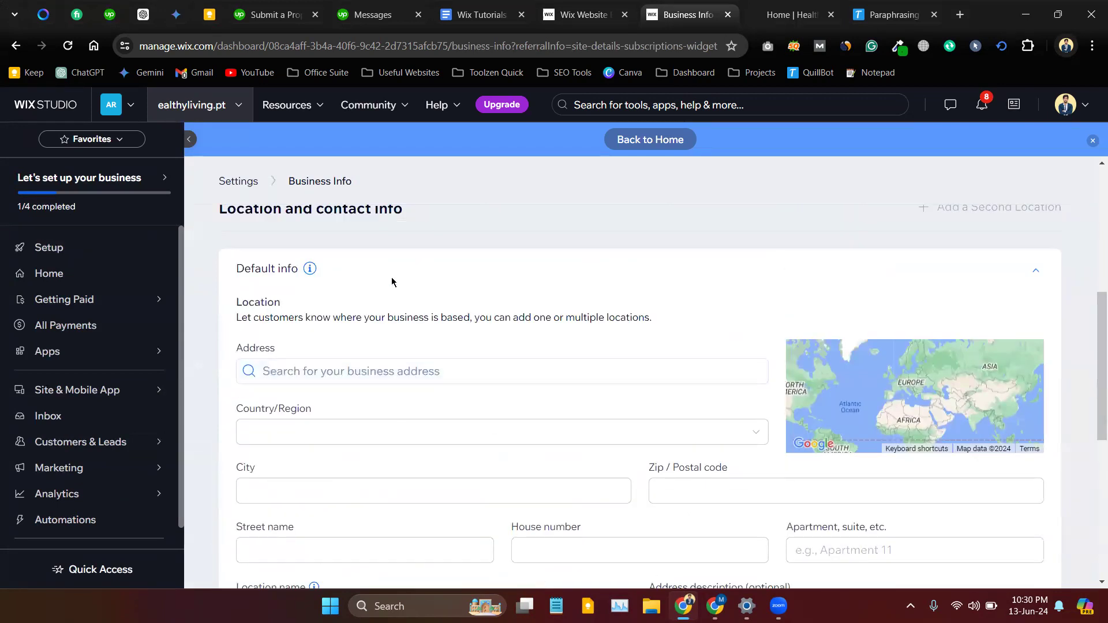
{"action": "scroll", "coordinate": [799, 334], "scroll_direction": "down", "scroll_amount": 4}
{"action": "scroll", "coordinate": [750, 375], "scroll_direction": "down", "scroll_amount": 1}
{"action": "scroll", "coordinate": [675, 447], "scroll_direction": "up", "scroll_amount": 7}
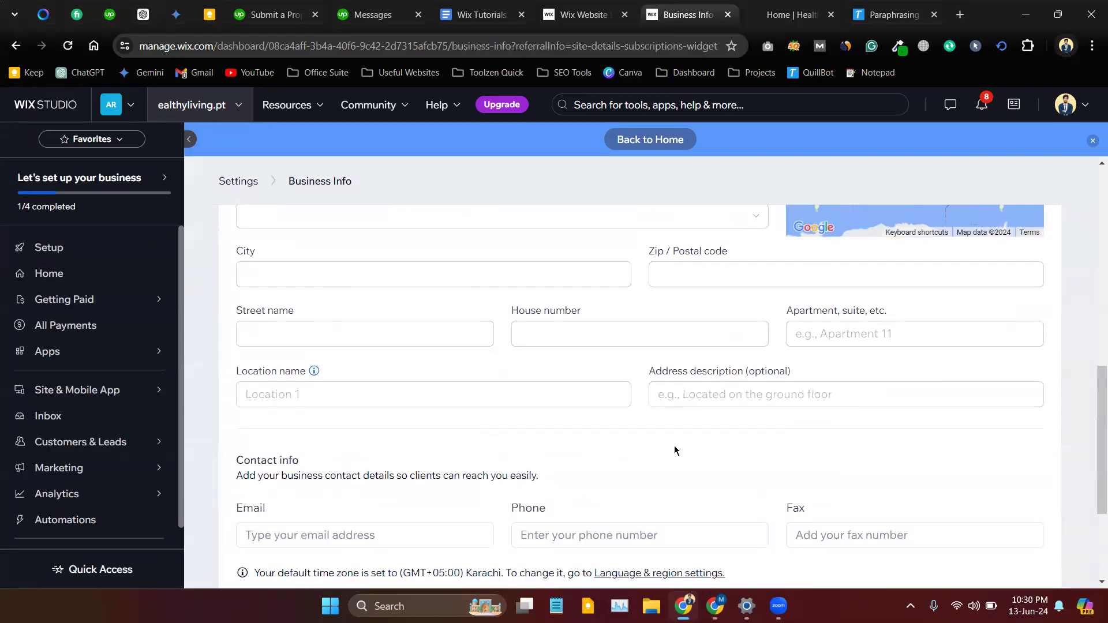
{"action": "scroll", "coordinate": [755, 431], "scroll_direction": "up", "scroll_amount": 4}
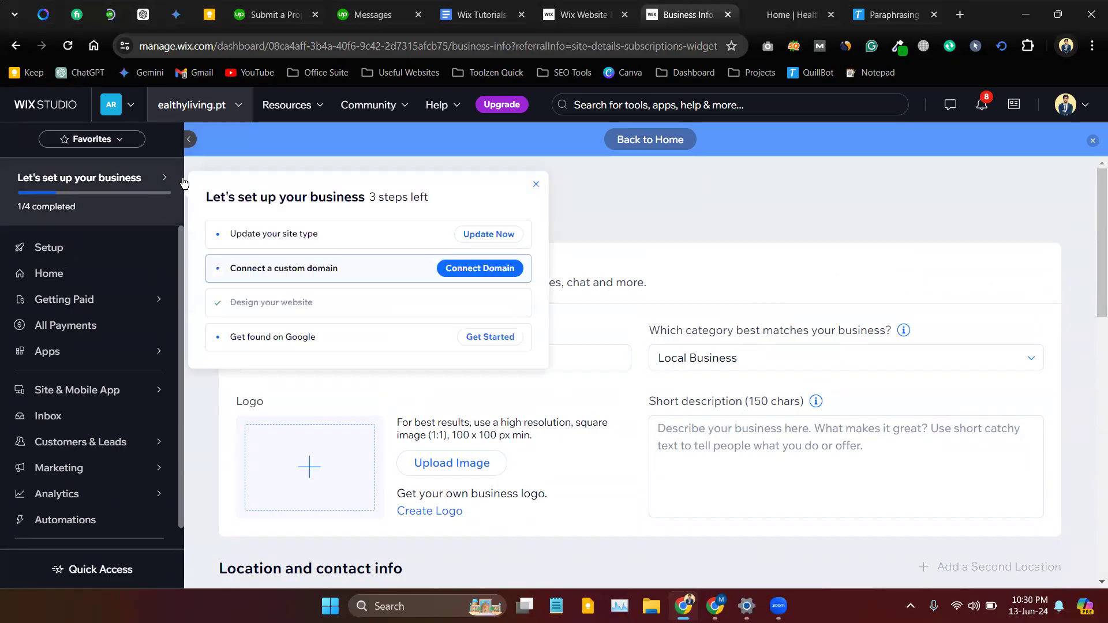
- Return to the Setup page and compare it with the site's Home page, finishing on Home
{"action": "left_click", "coordinate": [48, 252]}
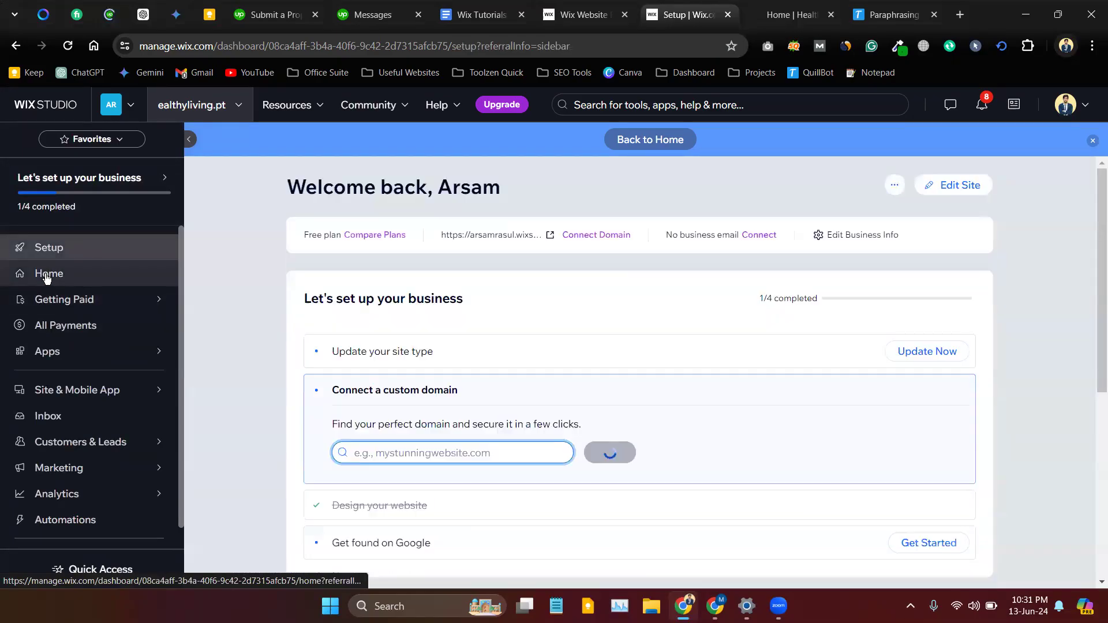
{"action": "left_click", "coordinate": [46, 274]}
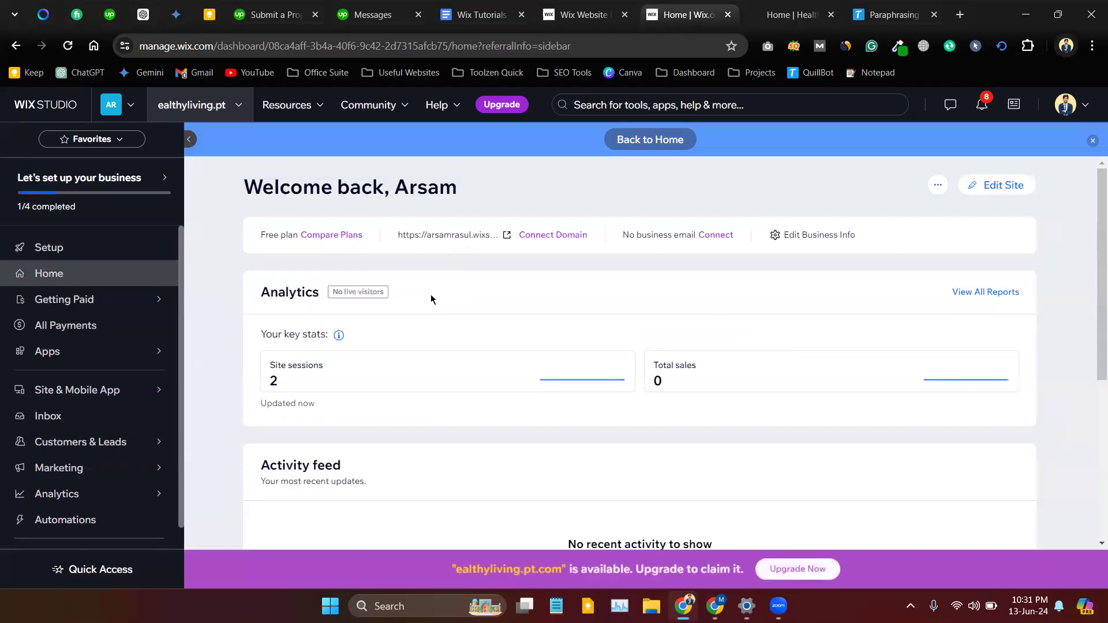
{"action": "scroll", "coordinate": [410, 329], "scroll_direction": "down", "scroll_amount": 5}
{"action": "left_click", "coordinate": [135, 279]}
{"action": "left_click", "coordinate": [70, 243]}
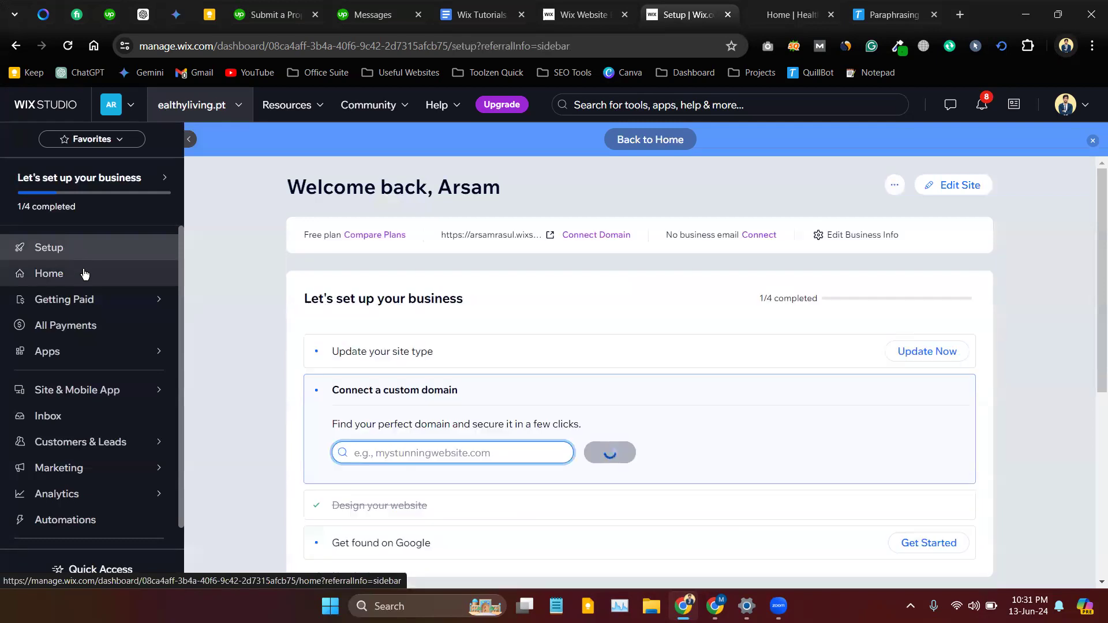
{"action": "left_click", "coordinate": [81, 273]}
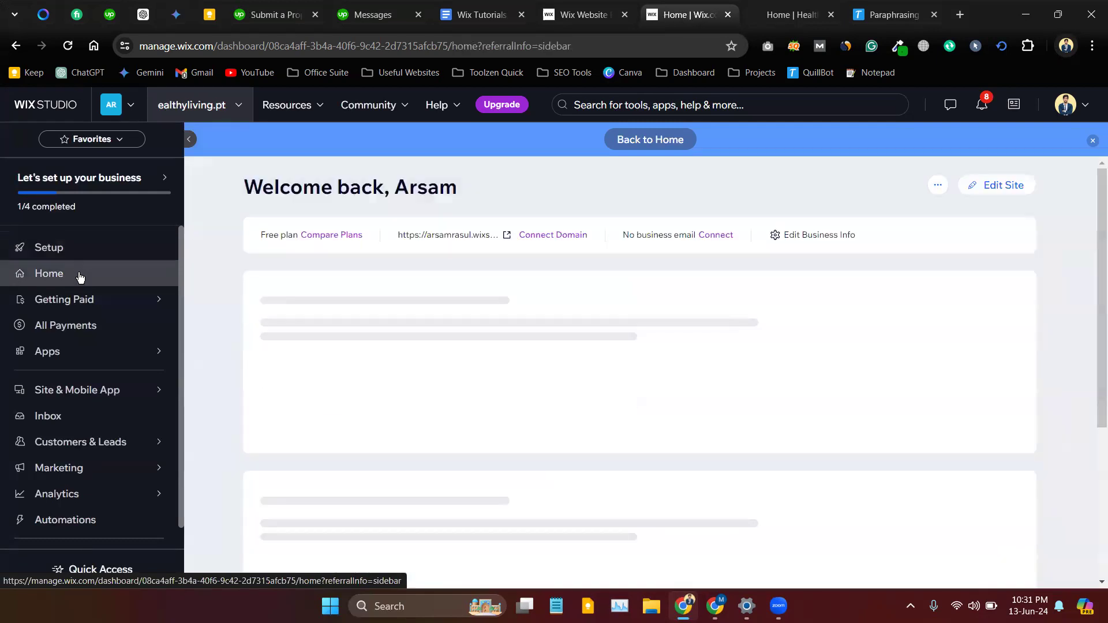
- Examine the Home page's site details, key analytics stats and activity feed
{"action": "scroll", "coordinate": [354, 279], "scroll_direction": "down", "scroll_amount": 3}
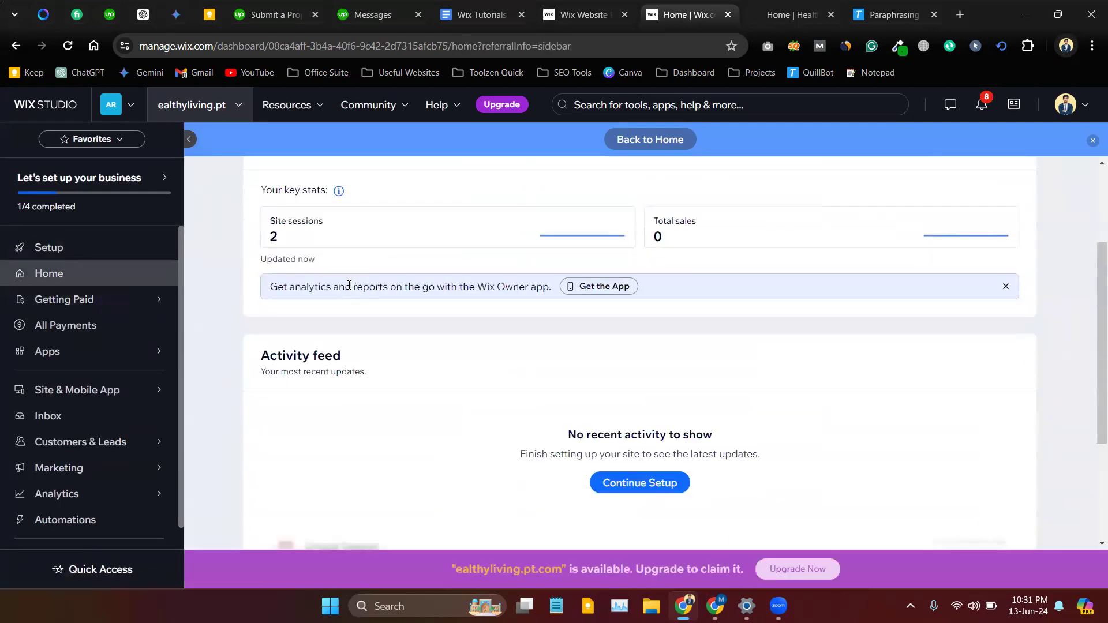
{"action": "scroll", "coordinate": [299, 275], "scroll_direction": "up", "scroll_amount": 2}
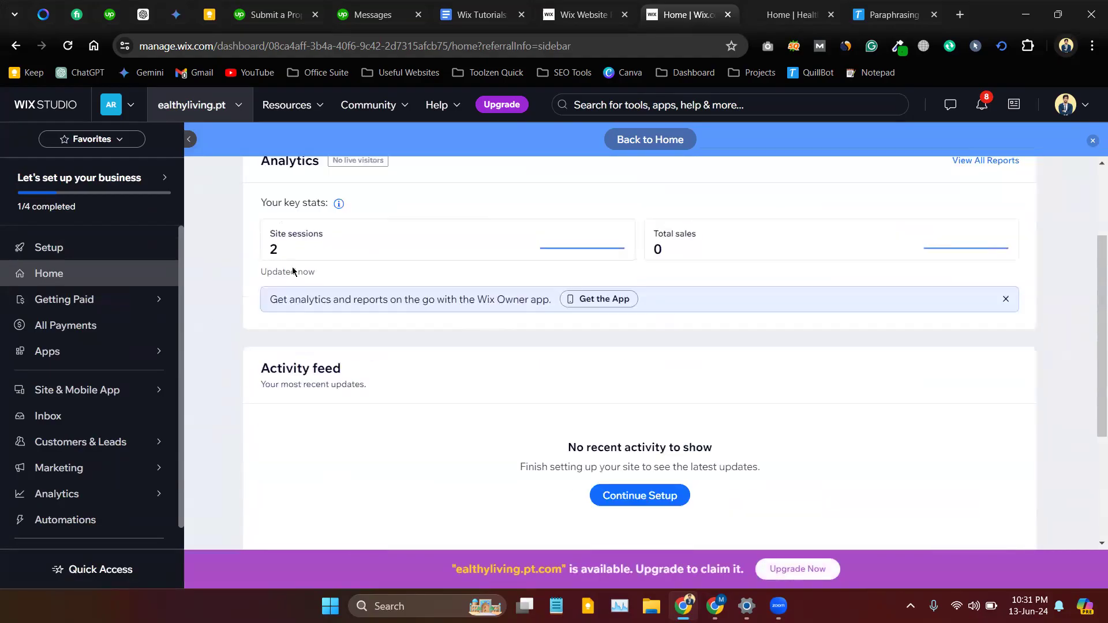
{"action": "scroll", "coordinate": [296, 272], "scroll_direction": "down", "scroll_amount": 4}
{"action": "scroll", "coordinate": [312, 288], "scroll_direction": "up", "scroll_amount": 4}
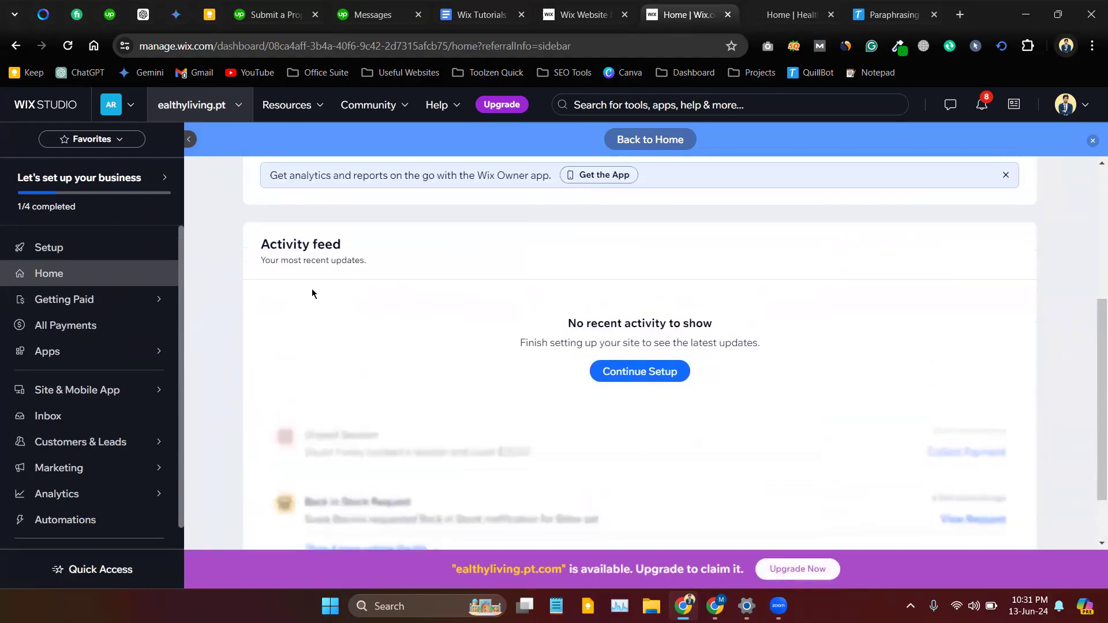
{"action": "scroll", "coordinate": [611, 273], "scroll_direction": "up", "scroll_amount": 2}
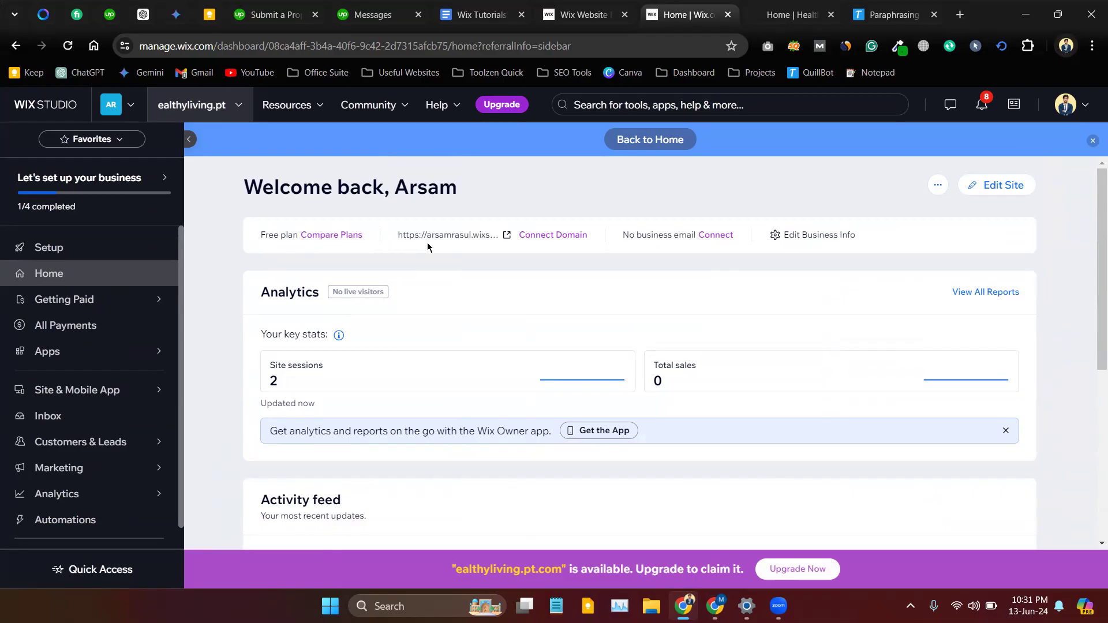
{"action": "scroll", "coordinate": [378, 339], "scroll_direction": "down", "scroll_amount": 3}
{"action": "scroll", "coordinate": [519, 398], "scroll_direction": "down", "scroll_amount": 1}
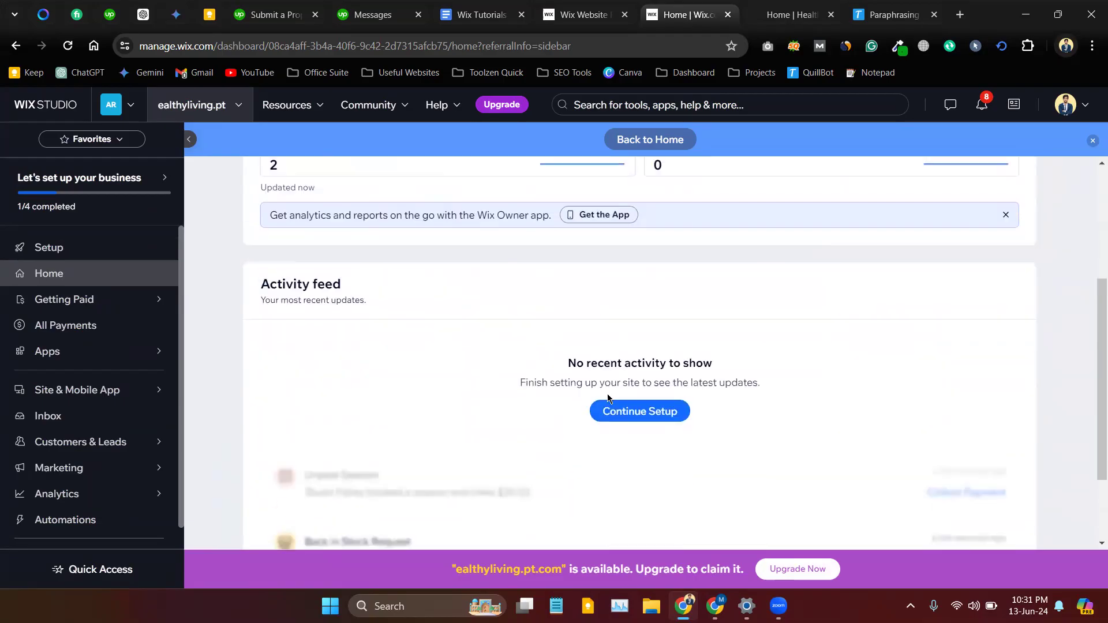
{"action": "scroll", "coordinate": [416, 391], "scroll_direction": "down", "scroll_amount": 1}
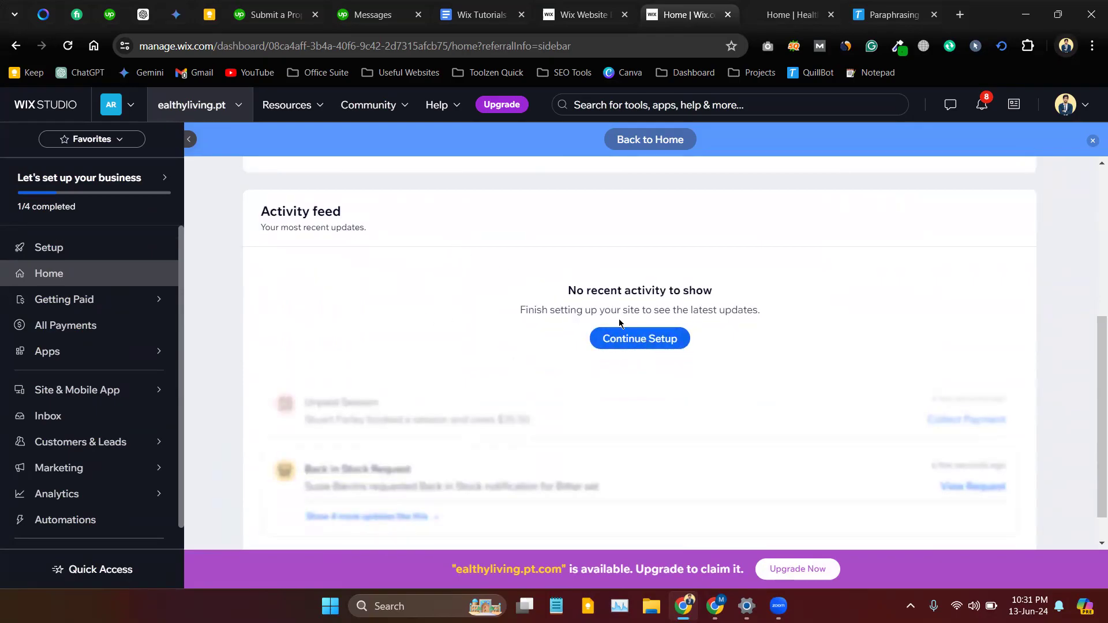
{"action": "scroll", "coordinate": [611, 322], "scroll_direction": "up", "scroll_amount": 2}
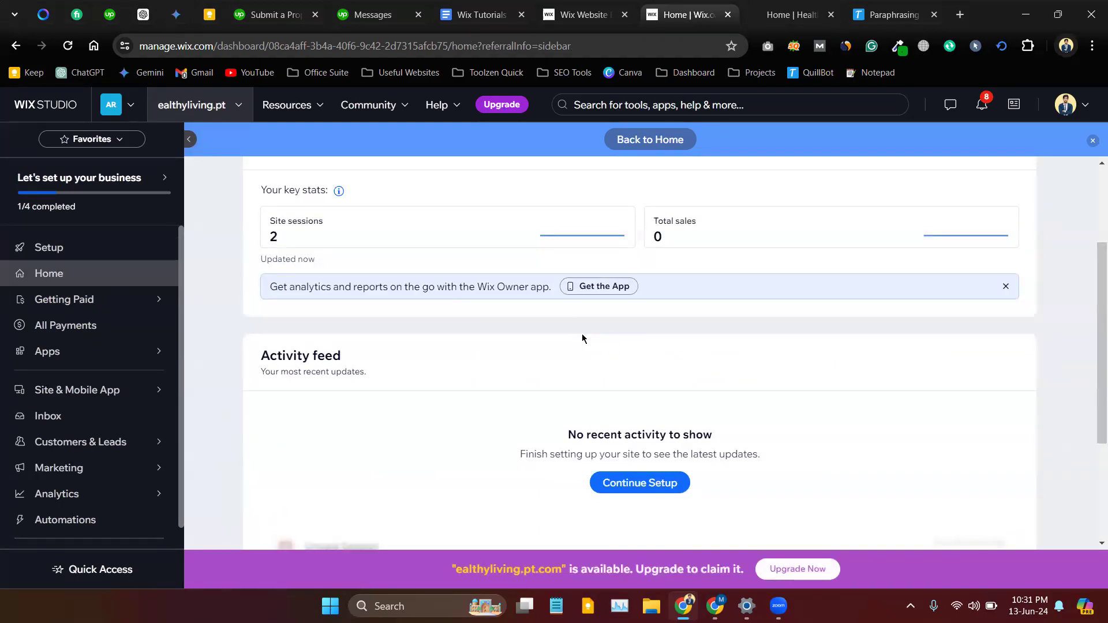
- Open the All Payments page and review its customer payment tracking and payment method options
{"action": "mouse_move", "coordinate": [63, 306]}
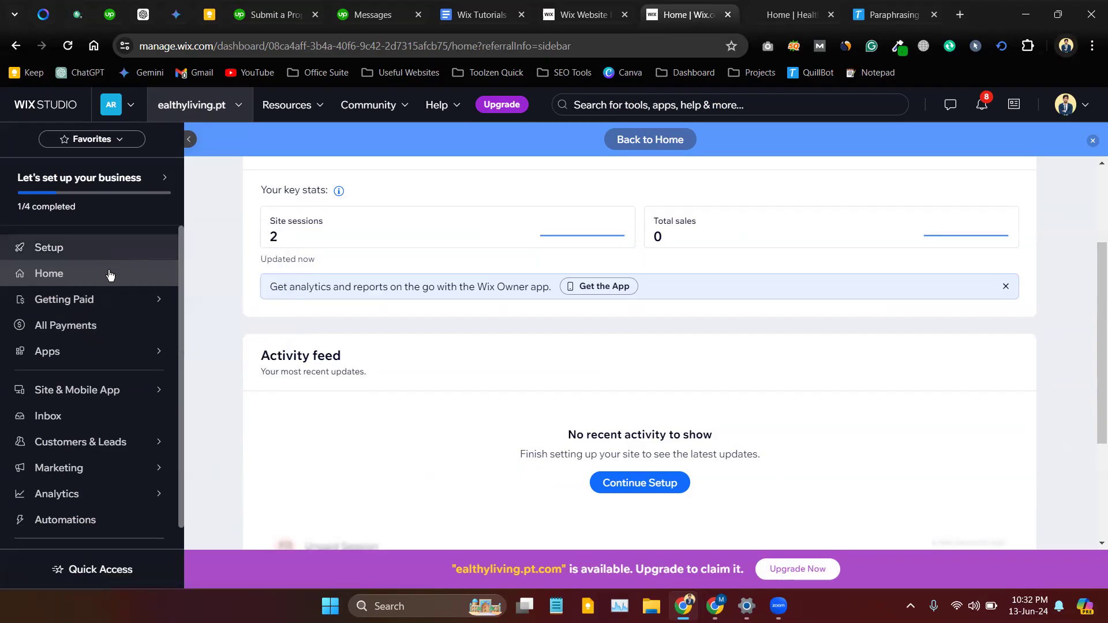
{"action": "mouse_move", "coordinate": [104, 308]}
{"action": "mouse_move", "coordinate": [168, 306]}
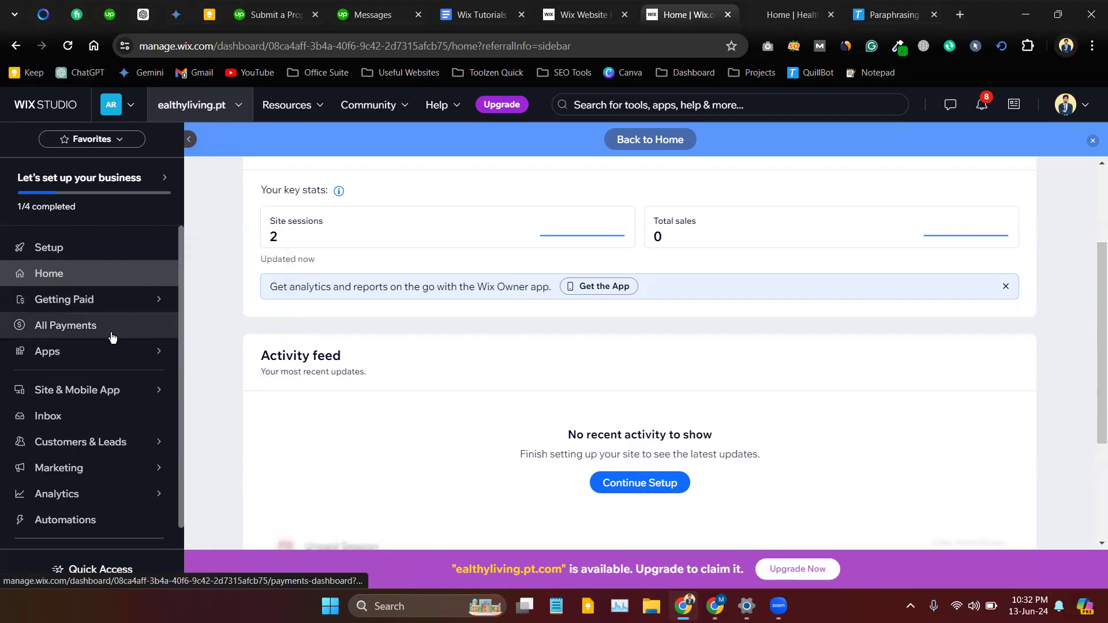
{"action": "left_click", "coordinate": [50, 328]}
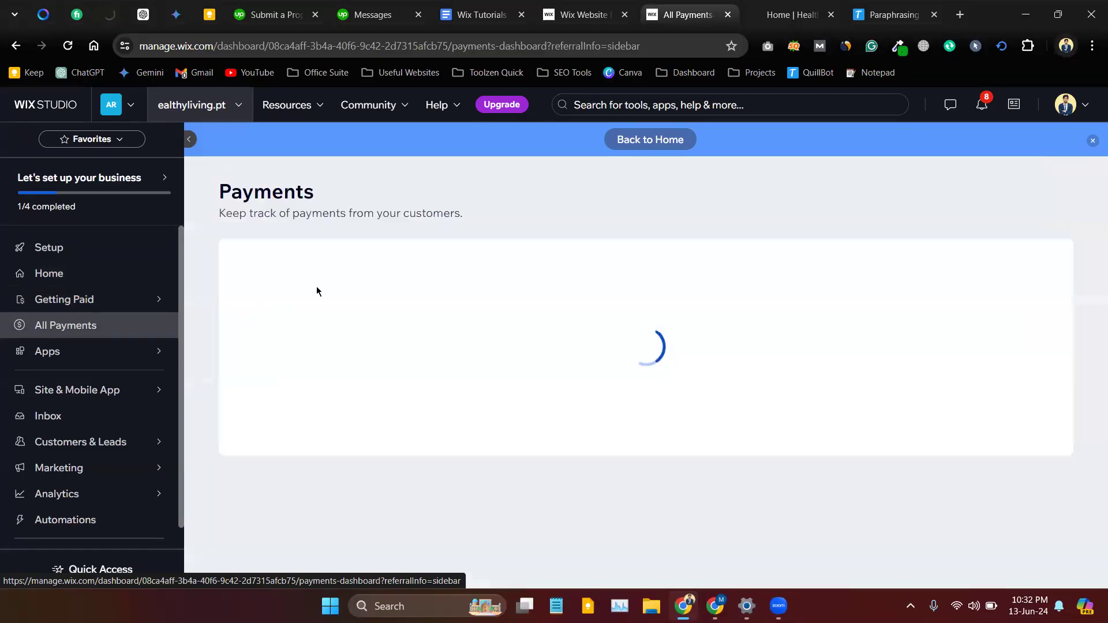
{"action": "scroll", "coordinate": [346, 324], "scroll_direction": "down", "scroll_amount": 2}
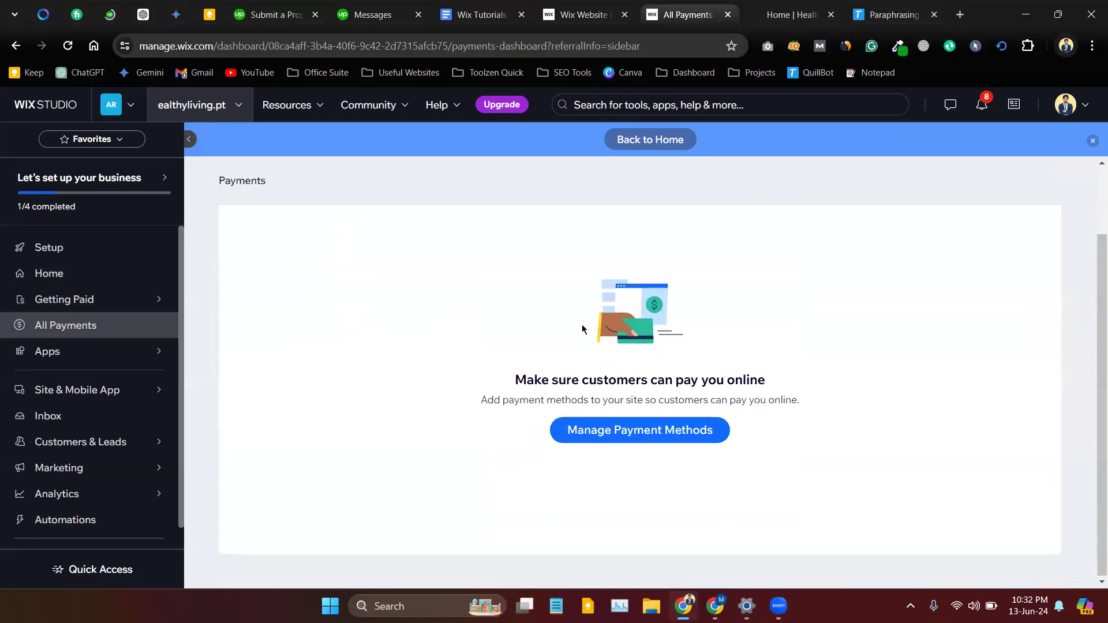
{"action": "scroll", "coordinate": [314, 323], "scroll_direction": "up", "scroll_amount": 2}
{"action": "scroll", "coordinate": [397, 258], "scroll_direction": "down", "scroll_amount": 2}
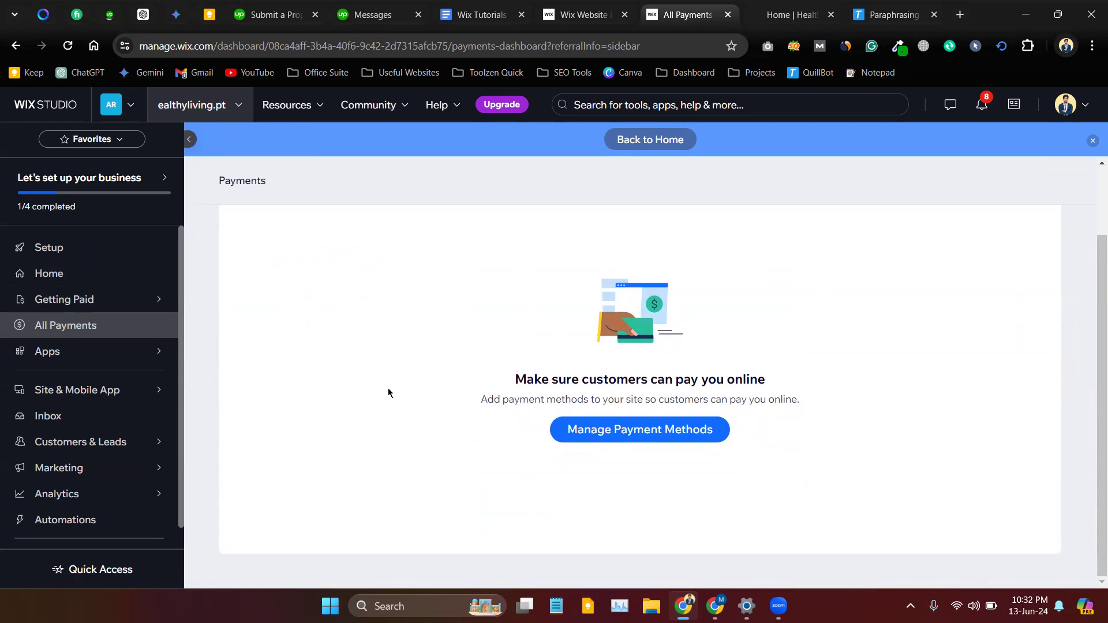
{"action": "scroll", "coordinate": [582, 343], "scroll_direction": "up", "scroll_amount": 2}
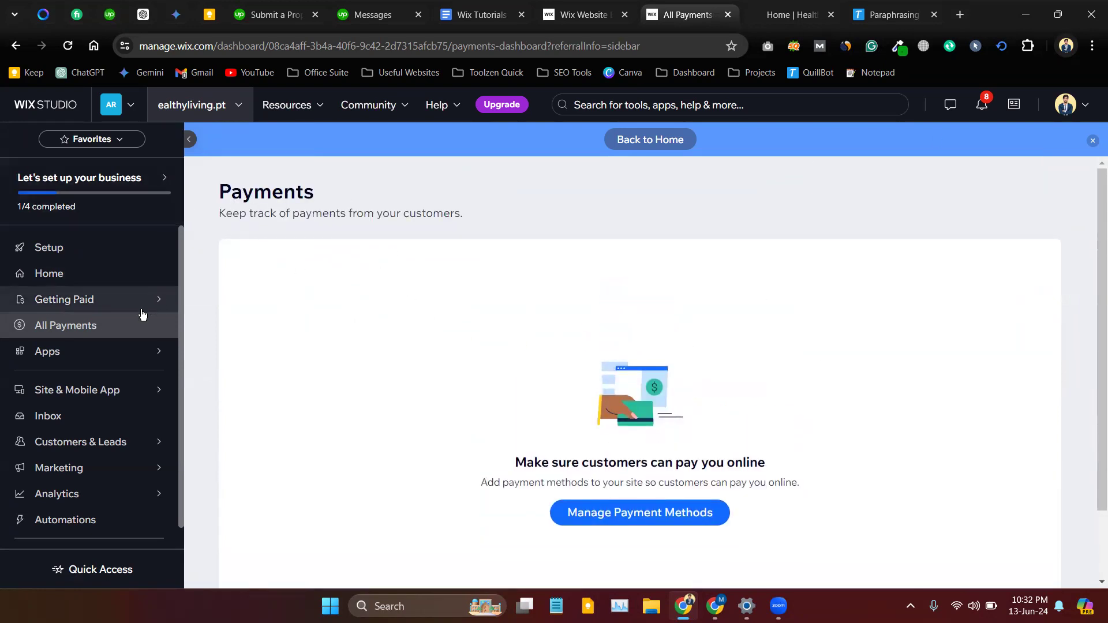
- Review the Manage Apps page and its popular apps, view the App Market, and return to Manage Apps
{"action": "mouse_move", "coordinate": [87, 354]}
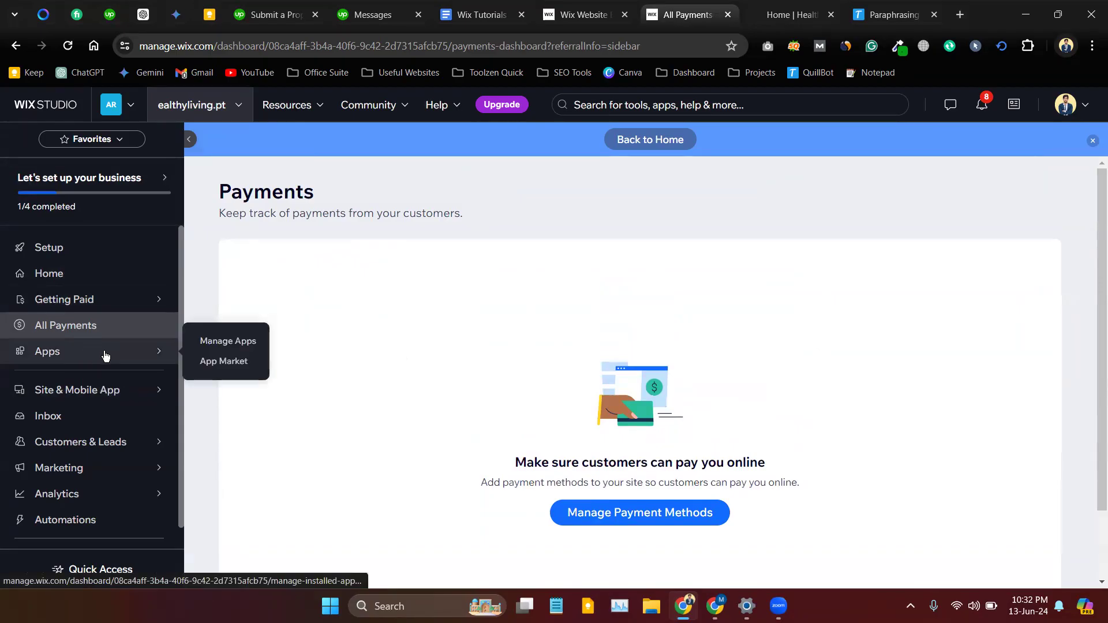
{"action": "left_click", "coordinate": [208, 342]}
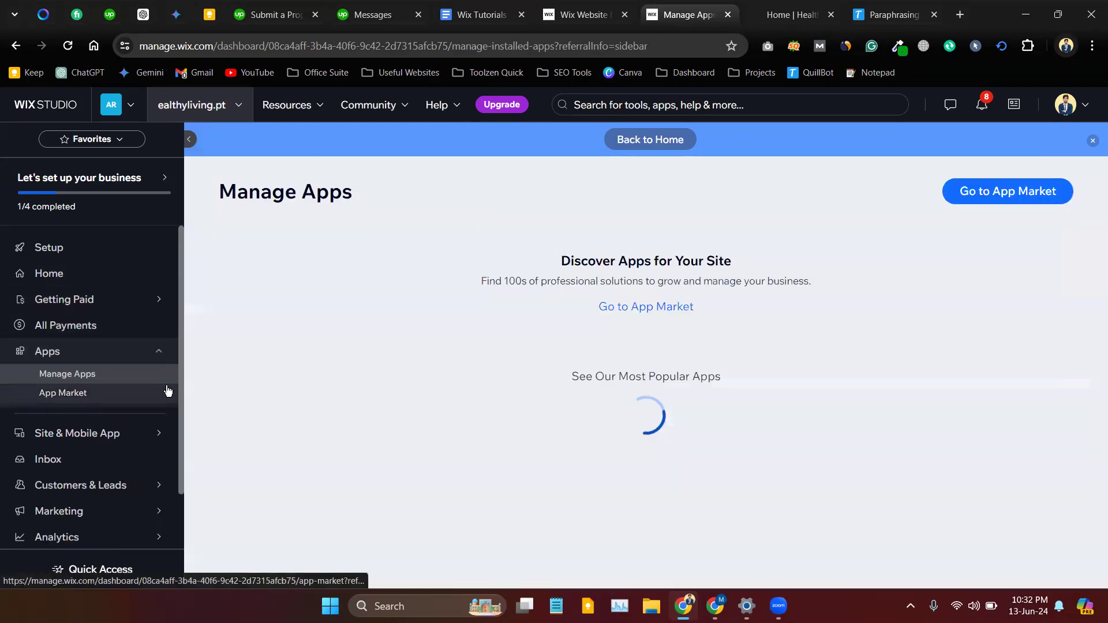
{"action": "scroll", "coordinate": [359, 372], "scroll_direction": "down", "scroll_amount": 1}
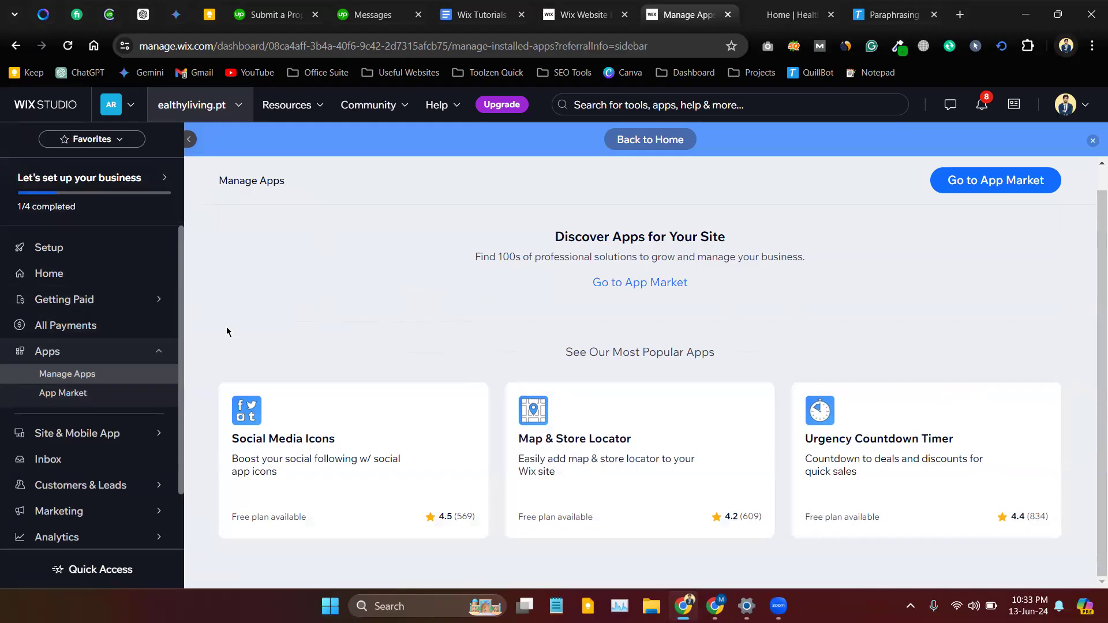
{"action": "left_click", "coordinate": [68, 397]}
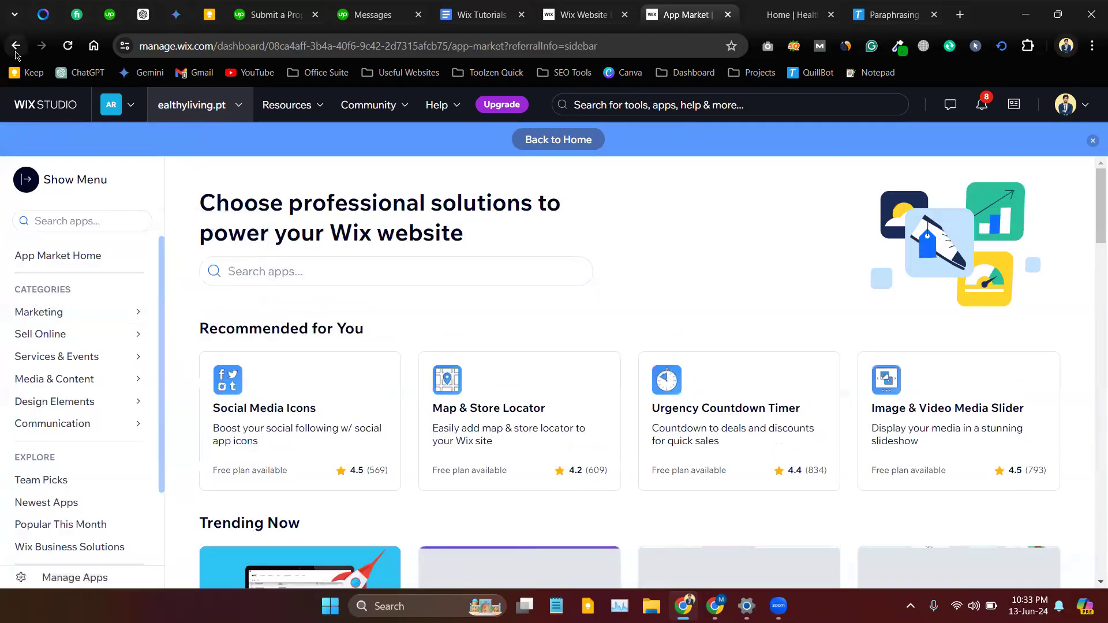
{"action": "left_click", "coordinate": [16, 49]}
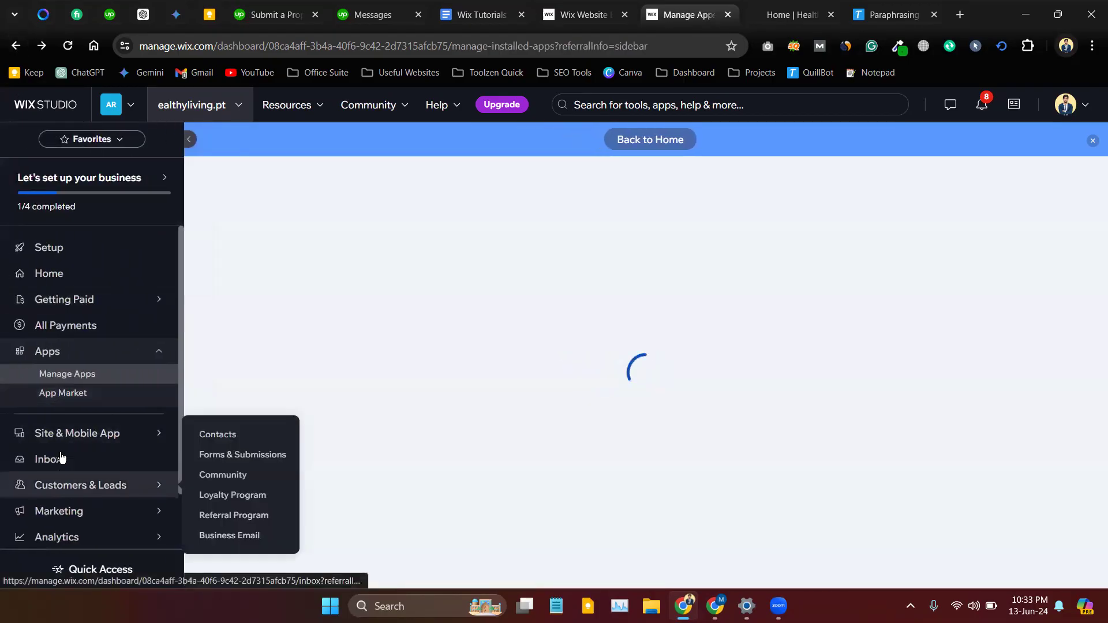
- Open the Website page under Website & SEO and examine the site's domain details and Google search preview title
{"action": "mouse_move", "coordinate": [96, 439]}
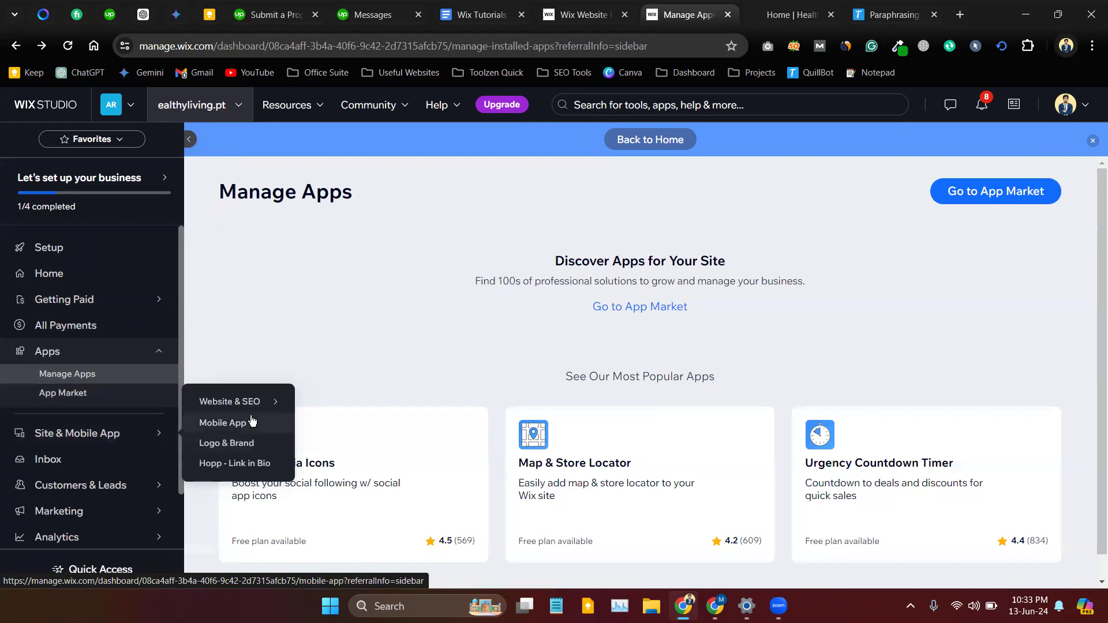
{"action": "mouse_move", "coordinate": [250, 408]}
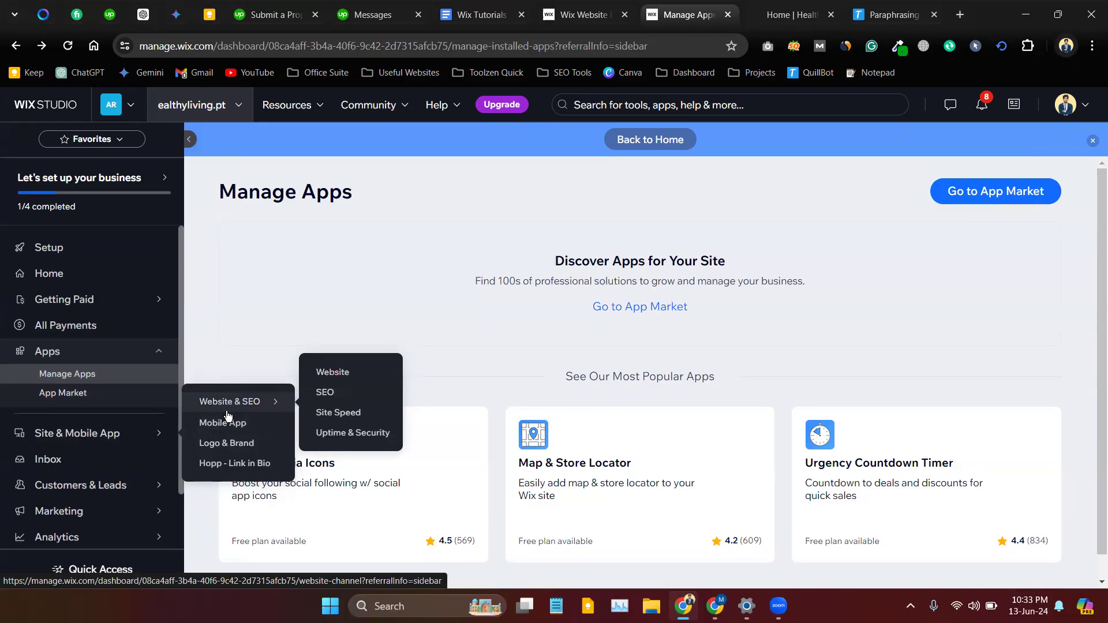
{"action": "left_click", "coordinate": [317, 374]}
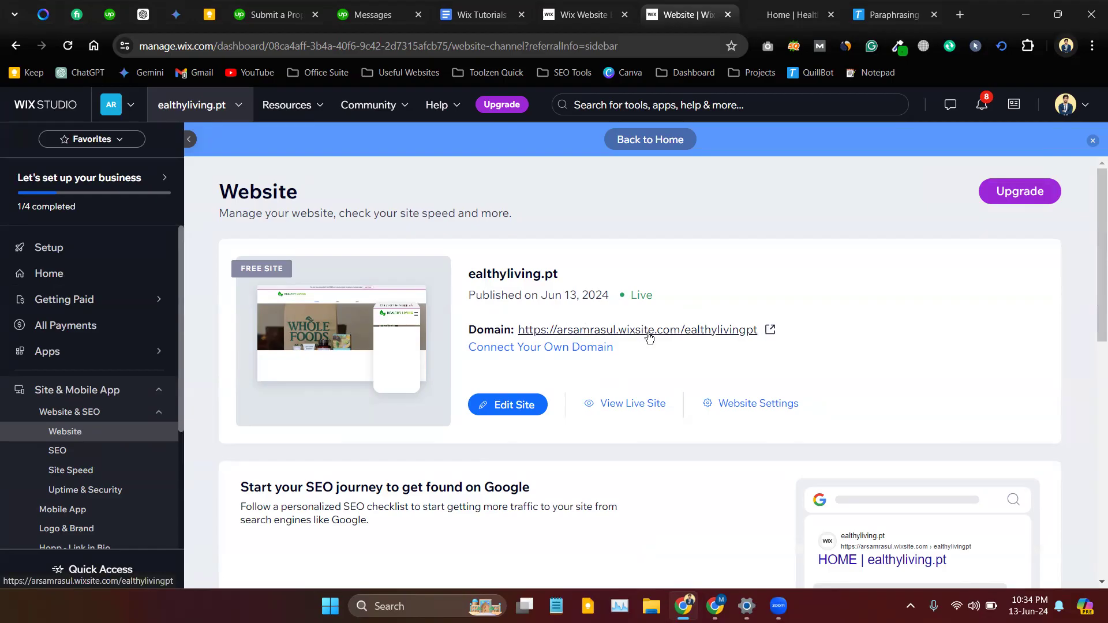
{"action": "scroll", "coordinate": [647, 333], "scroll_direction": "down", "scroll_amount": 3}
{"action": "scroll", "coordinate": [657, 333], "scroll_direction": "up", "scroll_amount": 1}
{"action": "scroll", "coordinate": [664, 334], "scroll_direction": "down", "scroll_amount": 4}
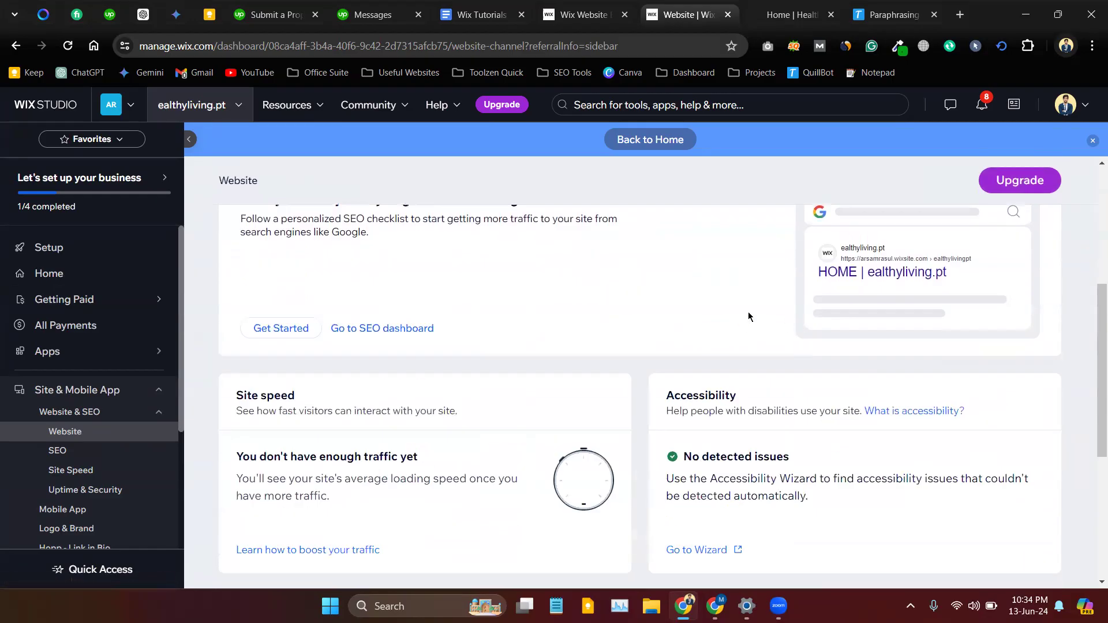
{"action": "scroll", "coordinate": [842, 336], "scroll_direction": "up", "scroll_amount": 1}
{"action": "left_click_drag", "start_coordinate": [825, 344], "coordinate": [993, 349]}
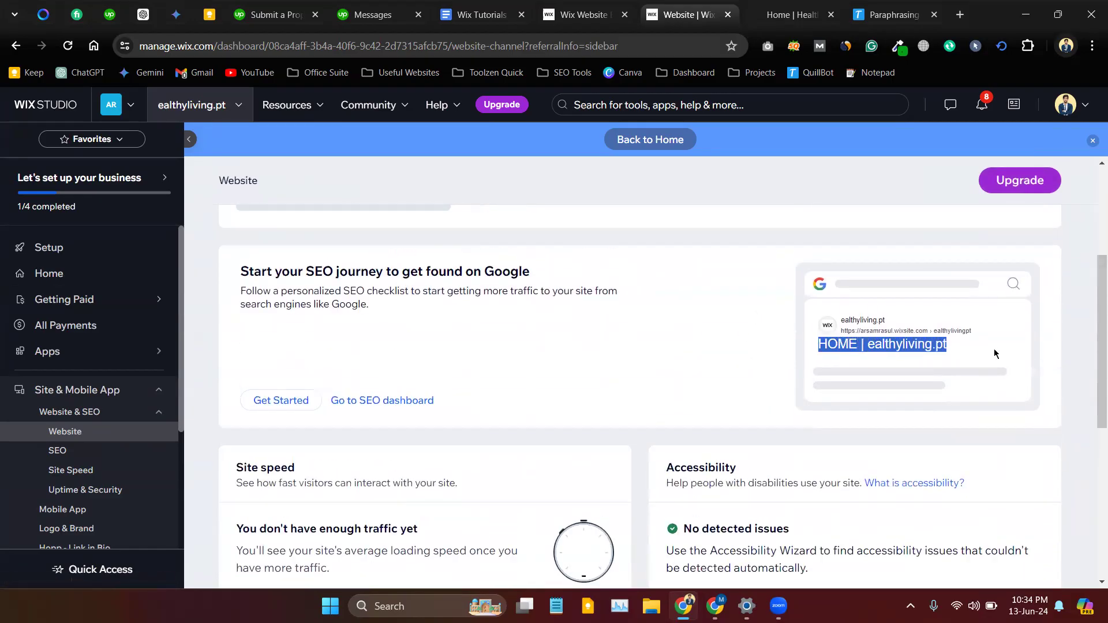
- Review the Website page's site speed, accessibility and extra management options, ending at the site overview
{"action": "scroll", "coordinate": [994, 349], "scroll_direction": "down", "scroll_amount": 3}
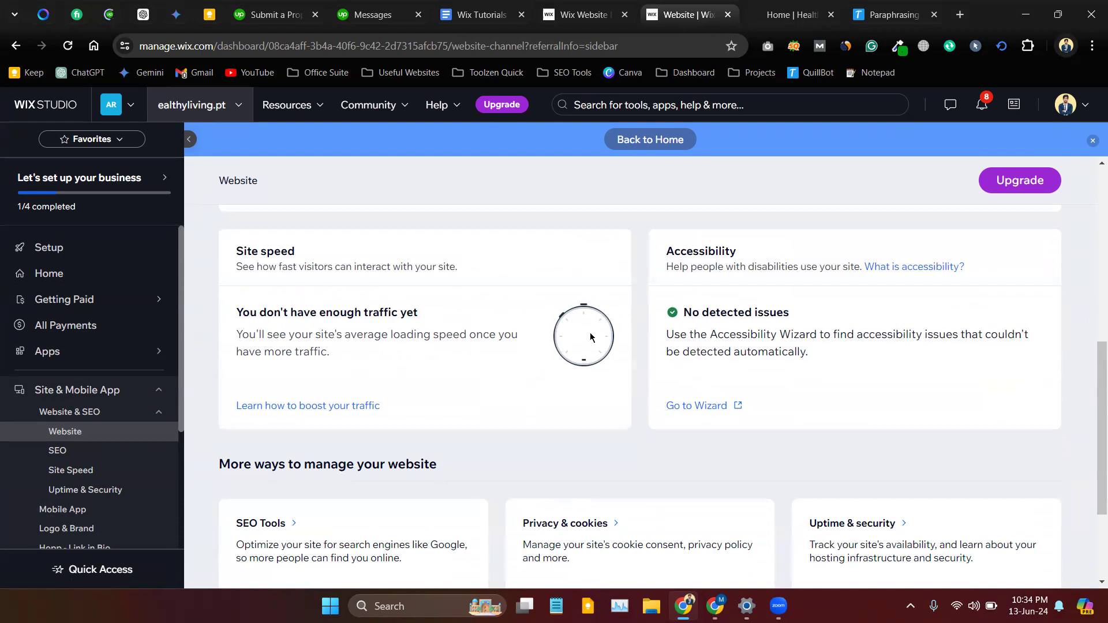
{"action": "scroll", "coordinate": [641, 354], "scroll_direction": "down", "scroll_amount": 3}
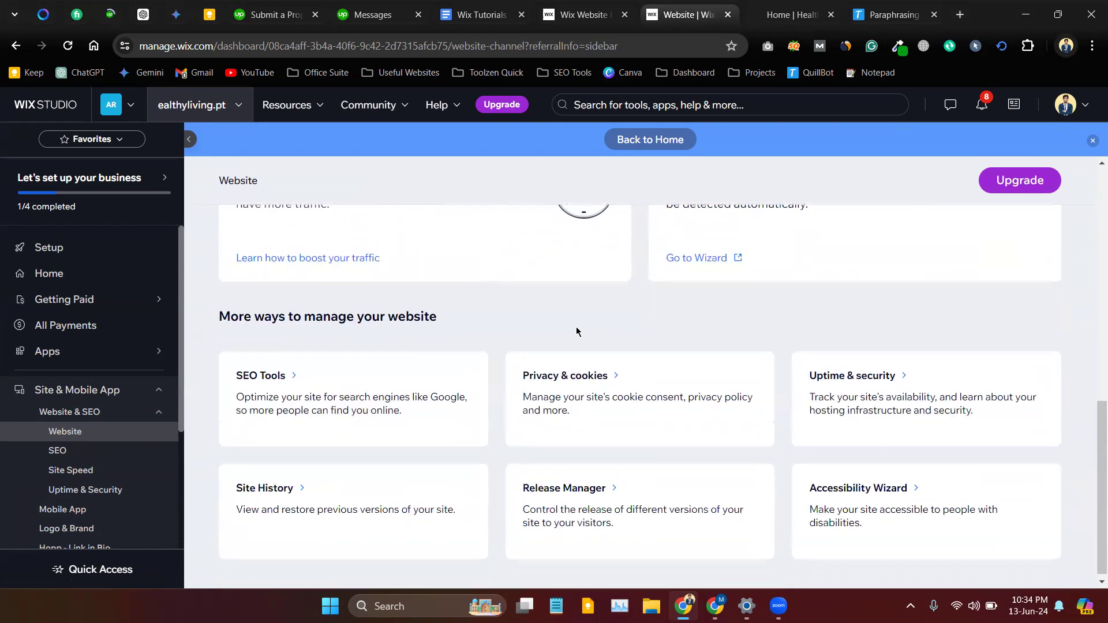
{"action": "scroll", "coordinate": [521, 354], "scroll_direction": "up", "scroll_amount": 6}
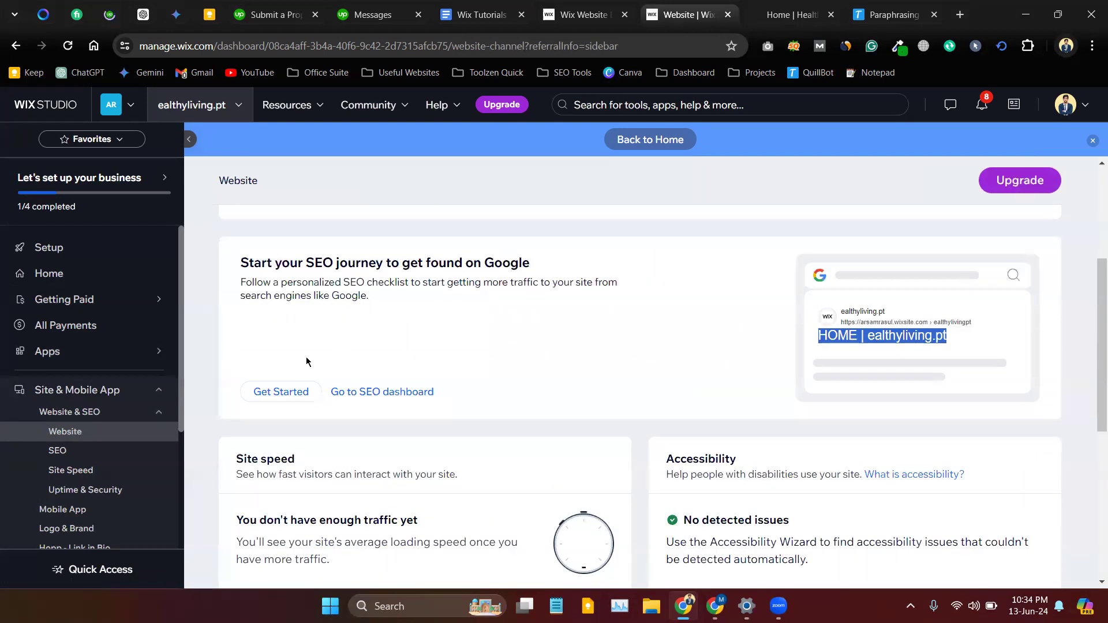
{"action": "scroll", "coordinate": [310, 363], "scroll_direction": "down", "scroll_amount": 1}
{"action": "scroll", "coordinate": [428, 366], "scroll_direction": "up", "scroll_amount": 3}
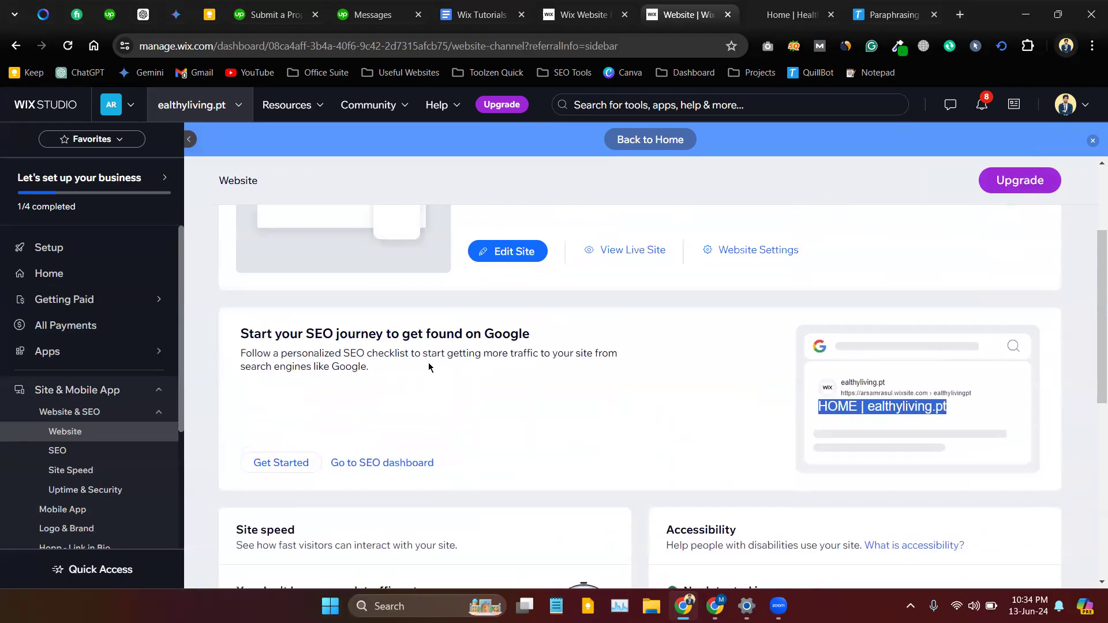
{"action": "scroll", "coordinate": [428, 366], "scroll_direction": "down", "scroll_amount": 1}
{"action": "scroll", "coordinate": [435, 392], "scroll_direction": "up", "scroll_amount": 3}
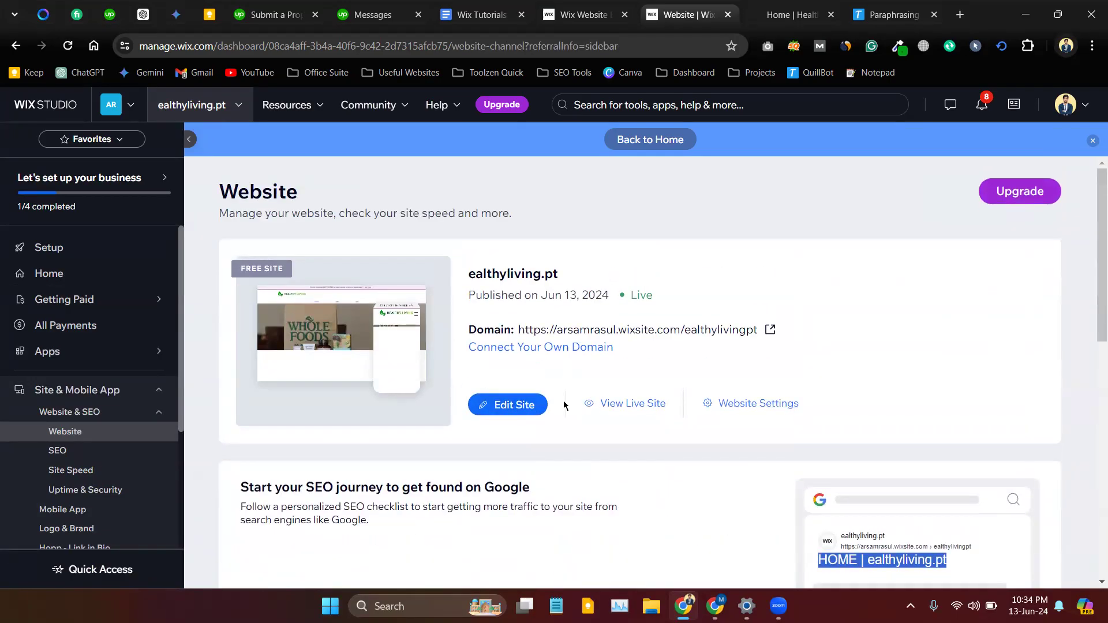
- Open the site in the editor, and view its Website Settings from the dashboard
{"action": "left_click", "coordinate": [485, 410]}
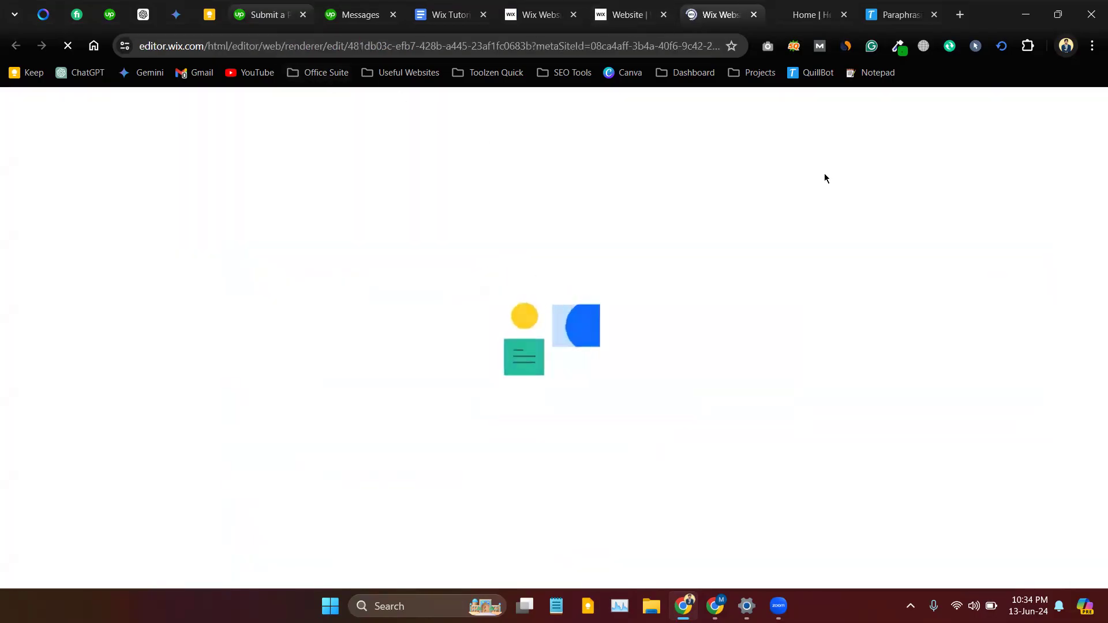
{"action": "left_click", "coordinate": [633, 5]}
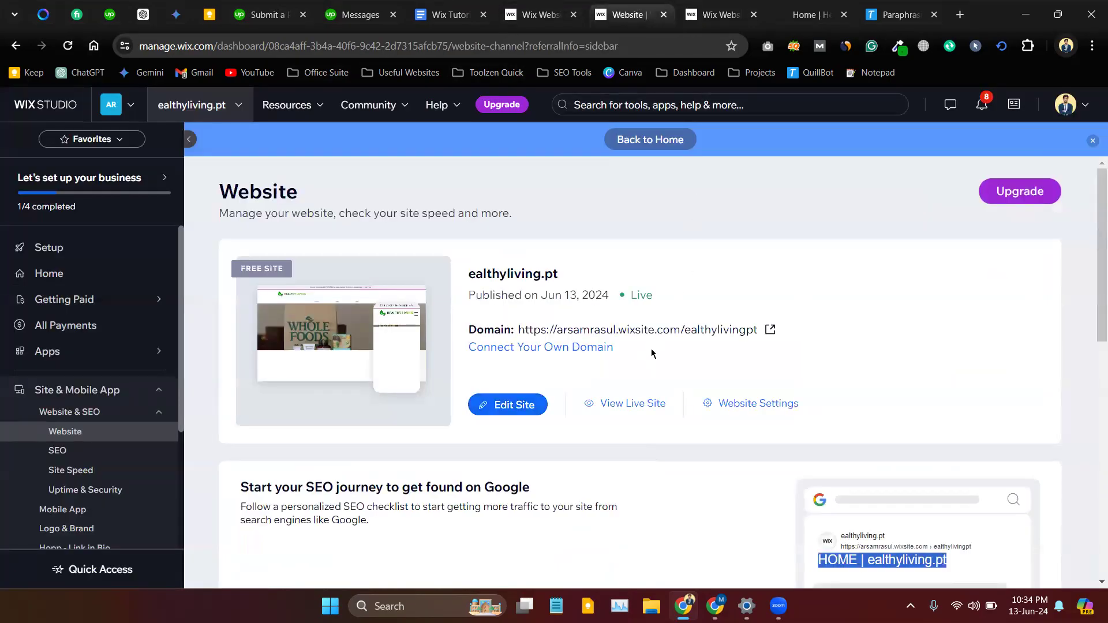
{"action": "left_click", "coordinate": [734, 402]}
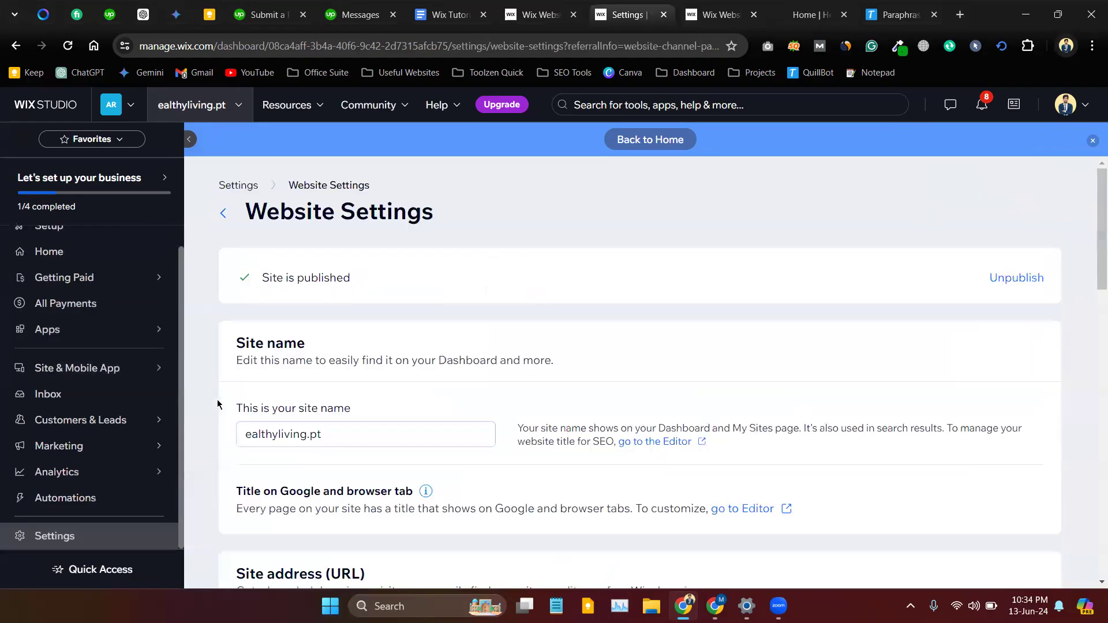
{"action": "scroll", "coordinate": [66, 355], "scroll_direction": "up", "scroll_amount": 1}
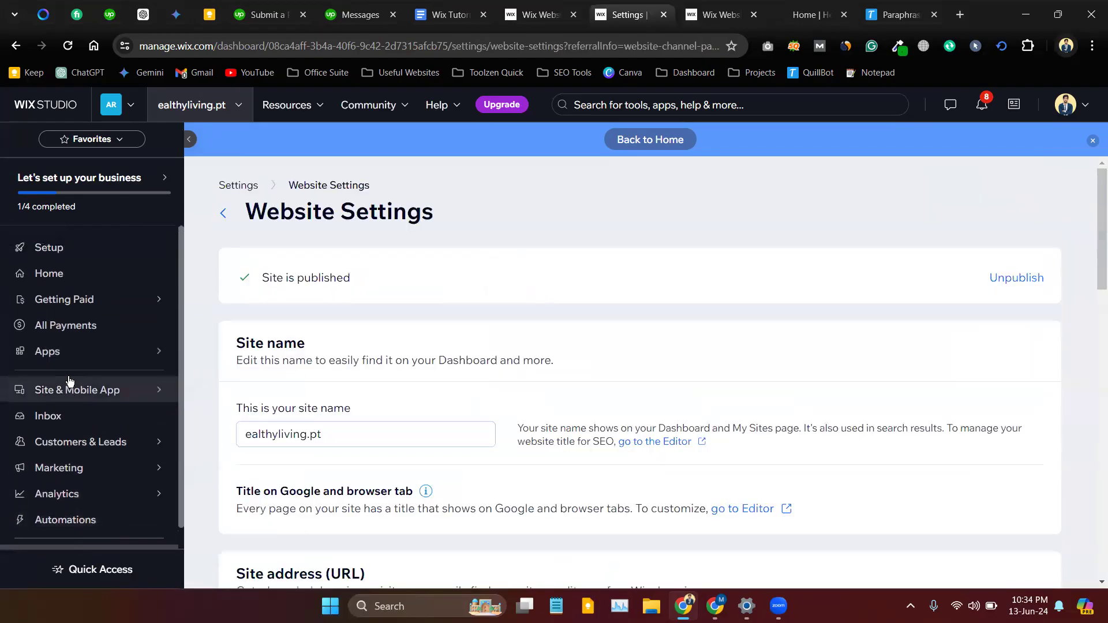
- Return to the Website page, and open the SEO page to review its SEO Assistant and Google performance sections
{"action": "mouse_move", "coordinate": [69, 390]}
{"action": "left_click", "coordinate": [211, 358]}
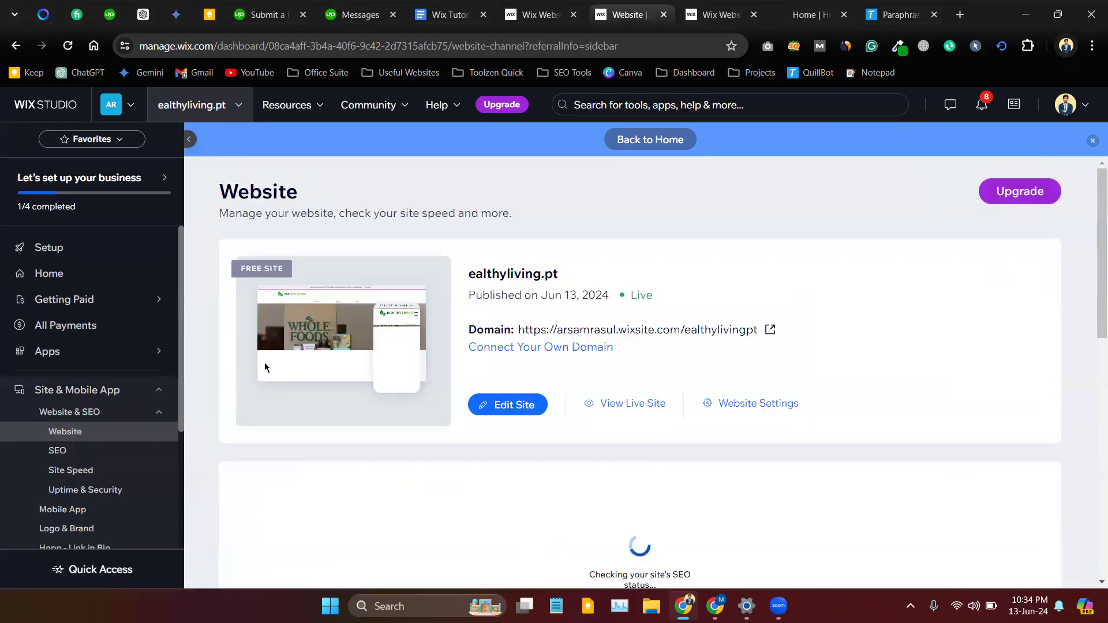
{"action": "scroll", "coordinate": [248, 436], "scroll_direction": "down", "scroll_amount": 1}
{"action": "scroll", "coordinate": [166, 459], "scroll_direction": "down", "scroll_amount": 1}
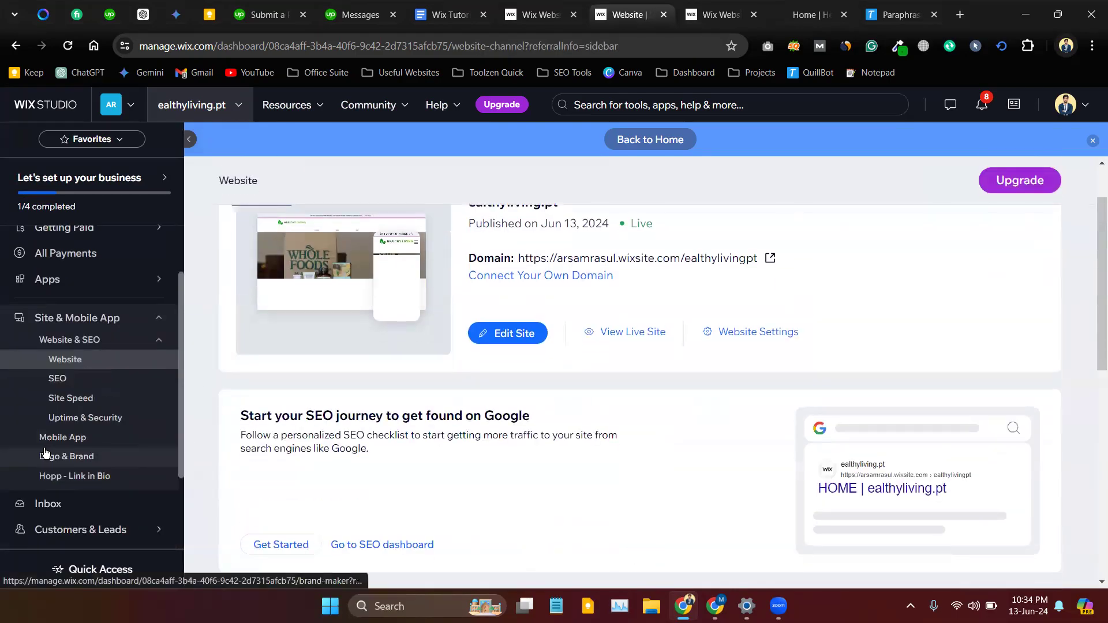
{"action": "left_click", "coordinate": [75, 385]}
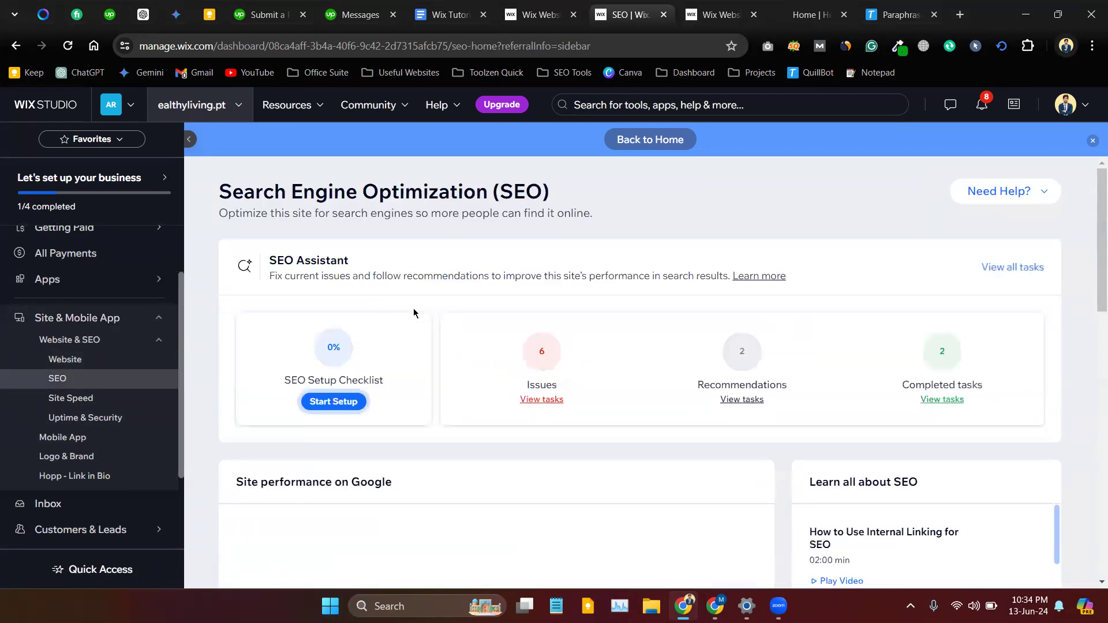
{"action": "scroll", "coordinate": [473, 312], "scroll_direction": "down", "scroll_amount": 2}
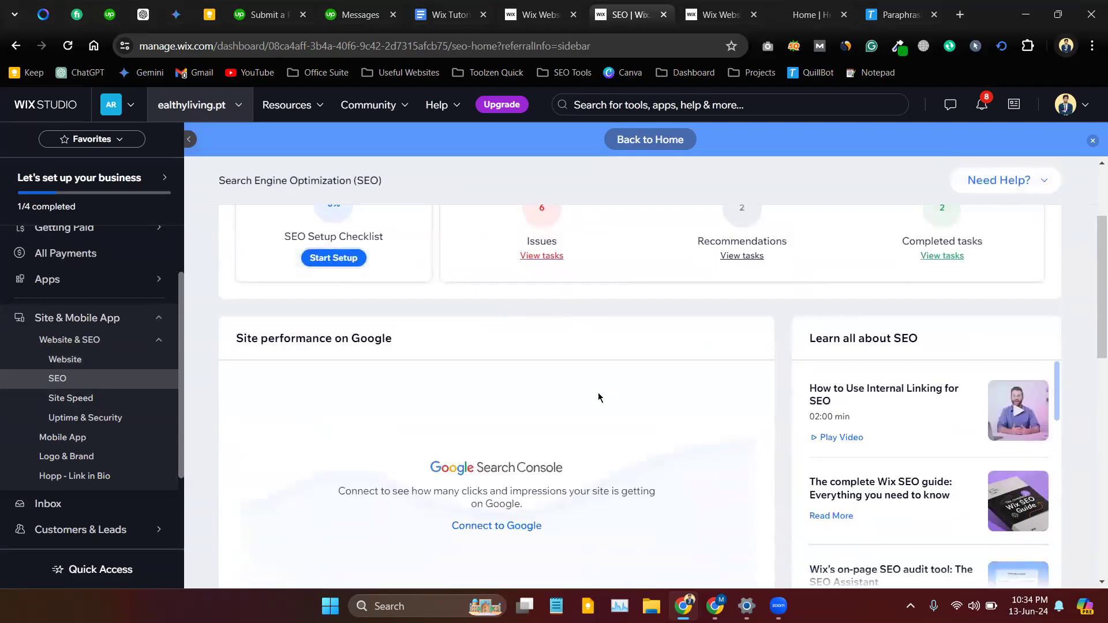
{"action": "scroll", "coordinate": [606, 427], "scroll_direction": "up", "scroll_amount": 3}
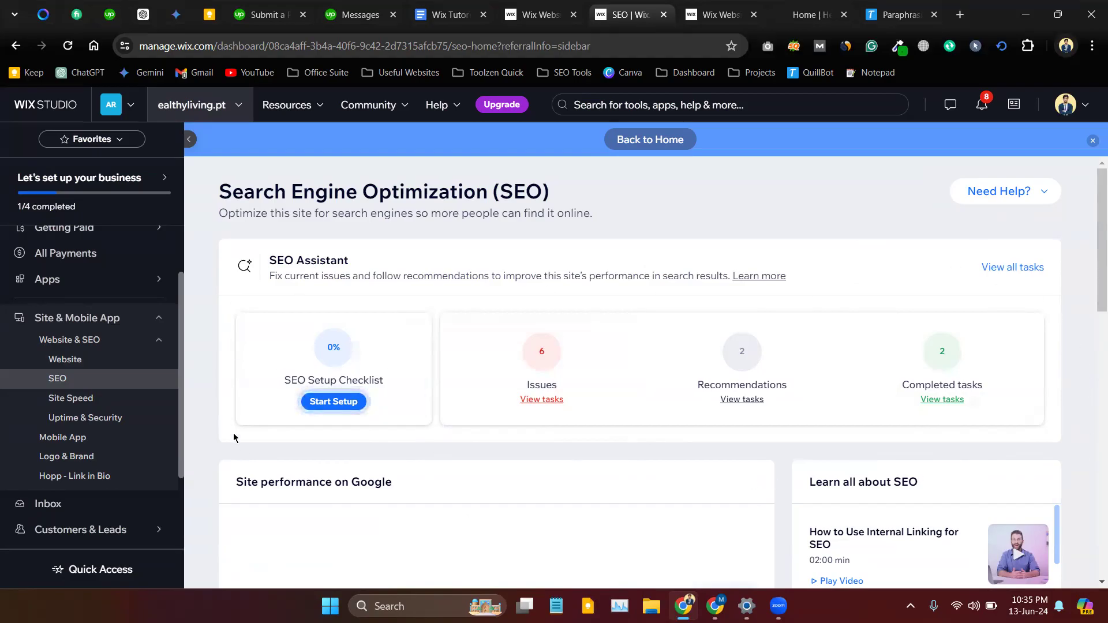
- Open the Mobile App page and examine the branded iOS and Android app offer
{"action": "left_click", "coordinate": [65, 440]}
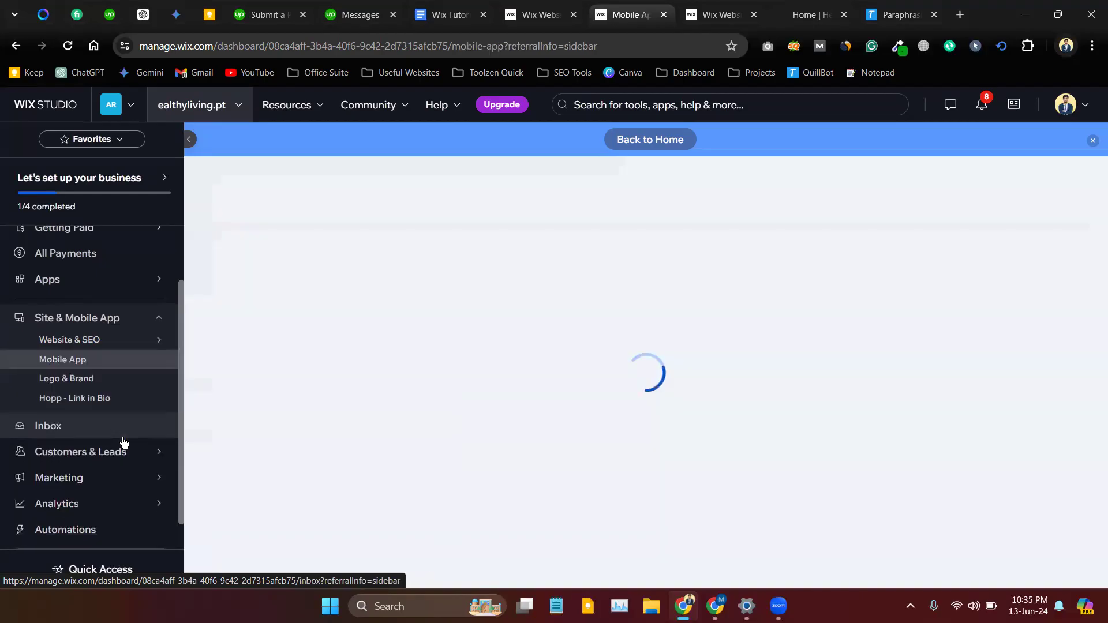
{"action": "mouse_move", "coordinate": [149, 446]}
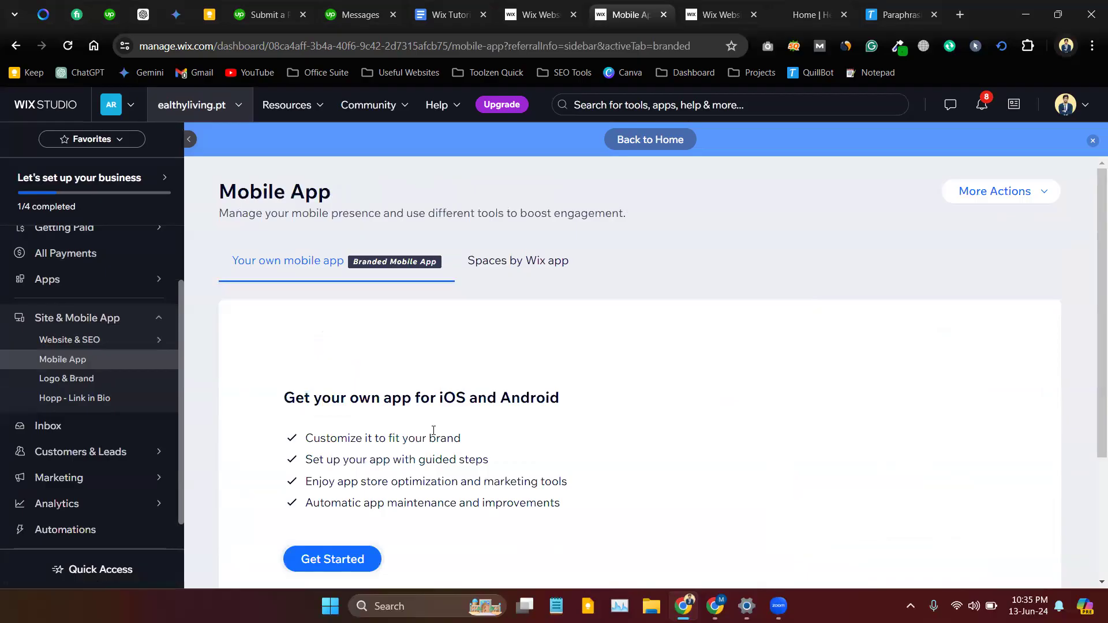
{"action": "scroll", "coordinate": [389, 412], "scroll_direction": "down", "scroll_amount": 1}
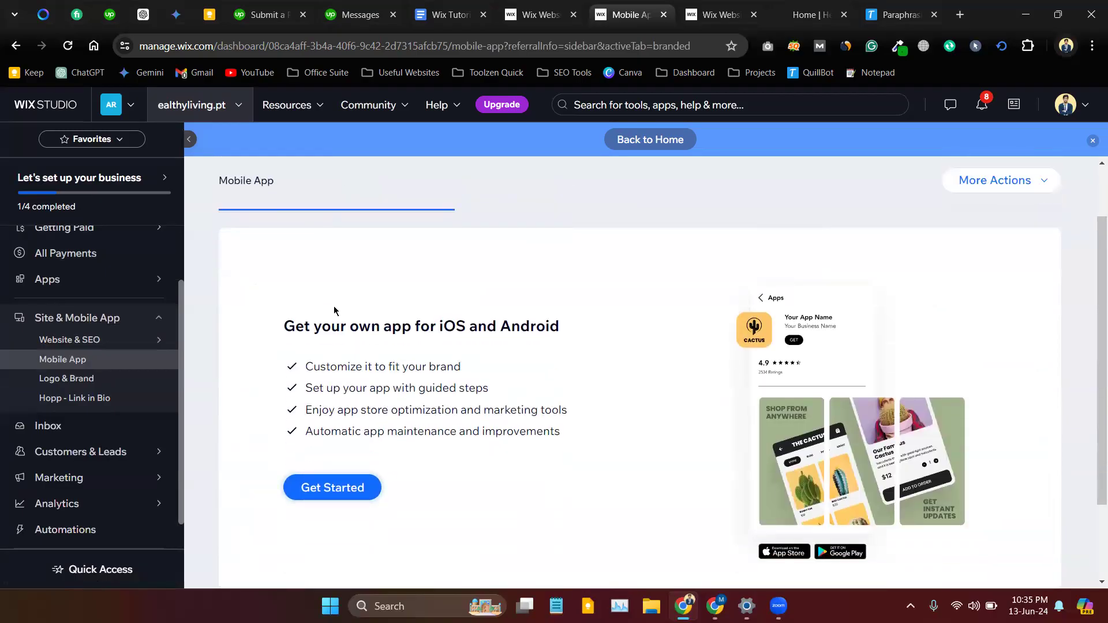
{"action": "scroll", "coordinate": [519, 334], "scroll_direction": "down", "scroll_amount": 1}
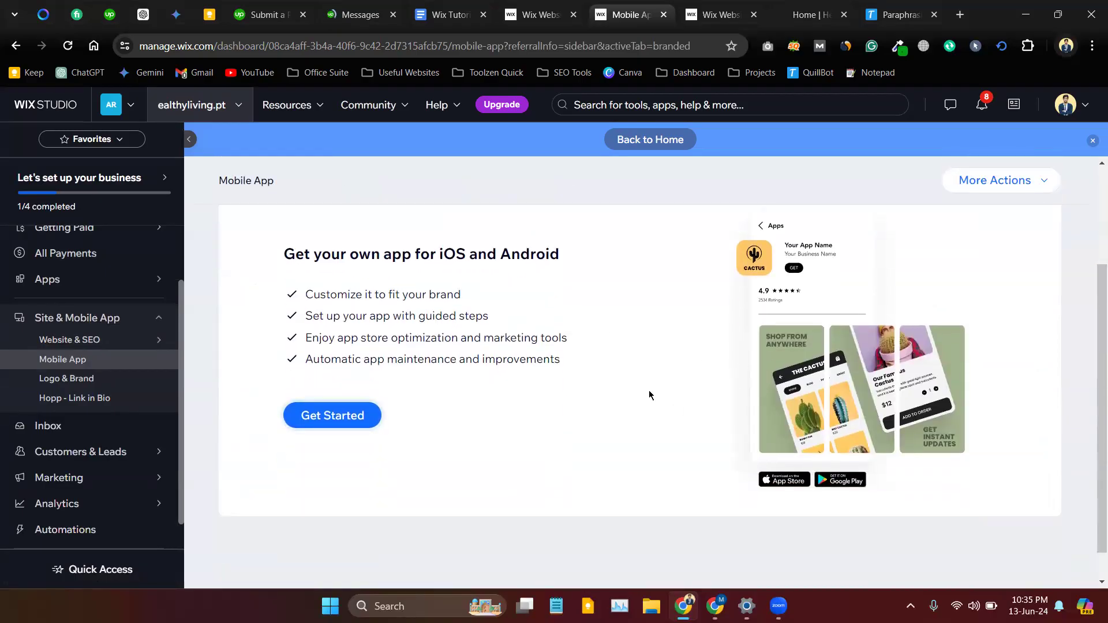
{"action": "scroll", "coordinate": [590, 342], "scroll_direction": "up", "scroll_amount": 2}
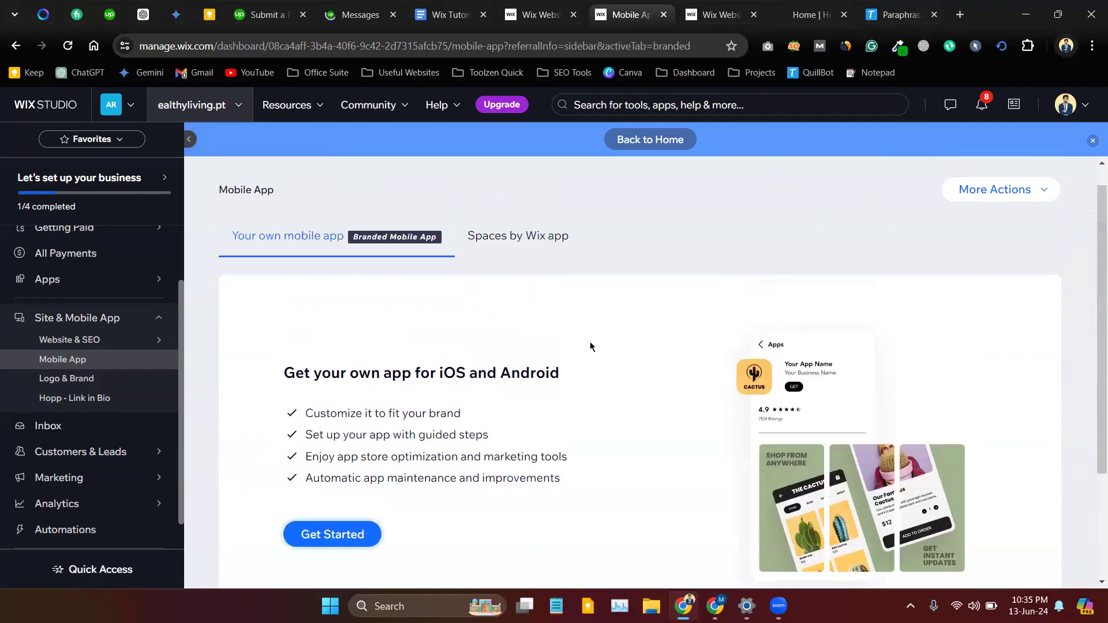
{"action": "scroll", "coordinate": [396, 350], "scroll_direction": "down", "scroll_amount": 1}
{"action": "scroll", "coordinate": [398, 345], "scroll_direction": "up", "scroll_amount": 1}
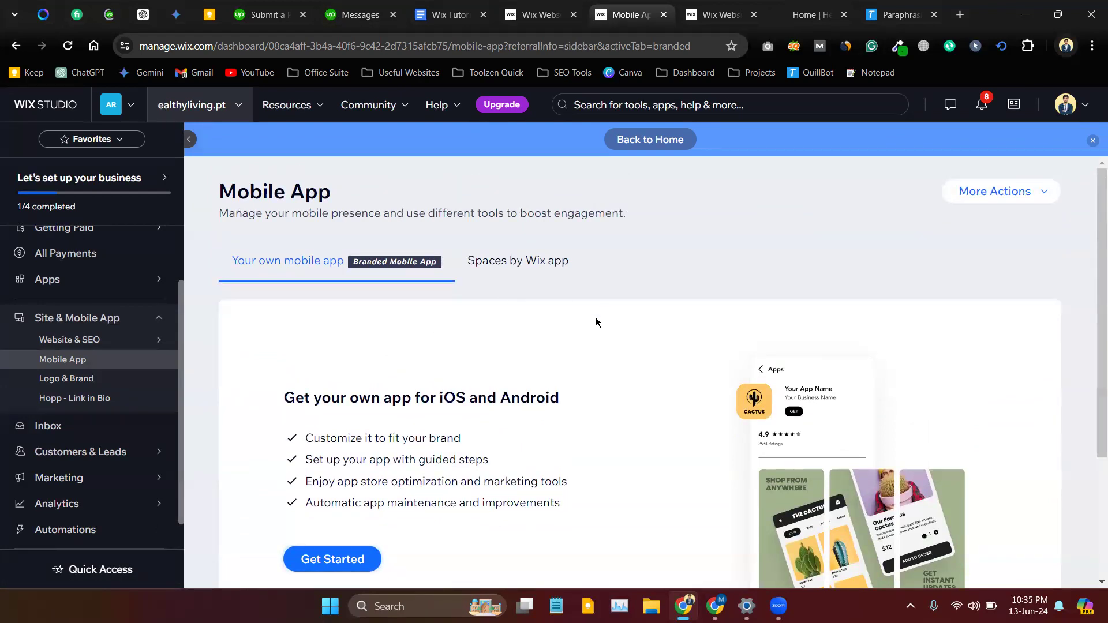
{"action": "scroll", "coordinate": [383, 336], "scroll_direction": "down", "scroll_amount": 2}
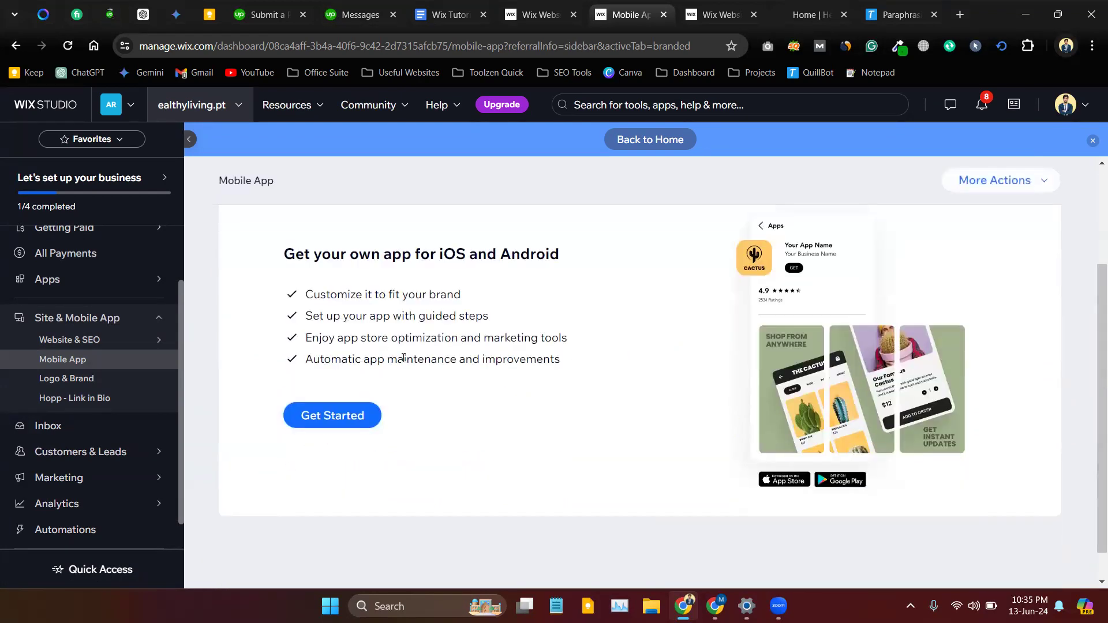
{"action": "scroll", "coordinate": [846, 338], "scroll_direction": "down", "scroll_amount": 1}
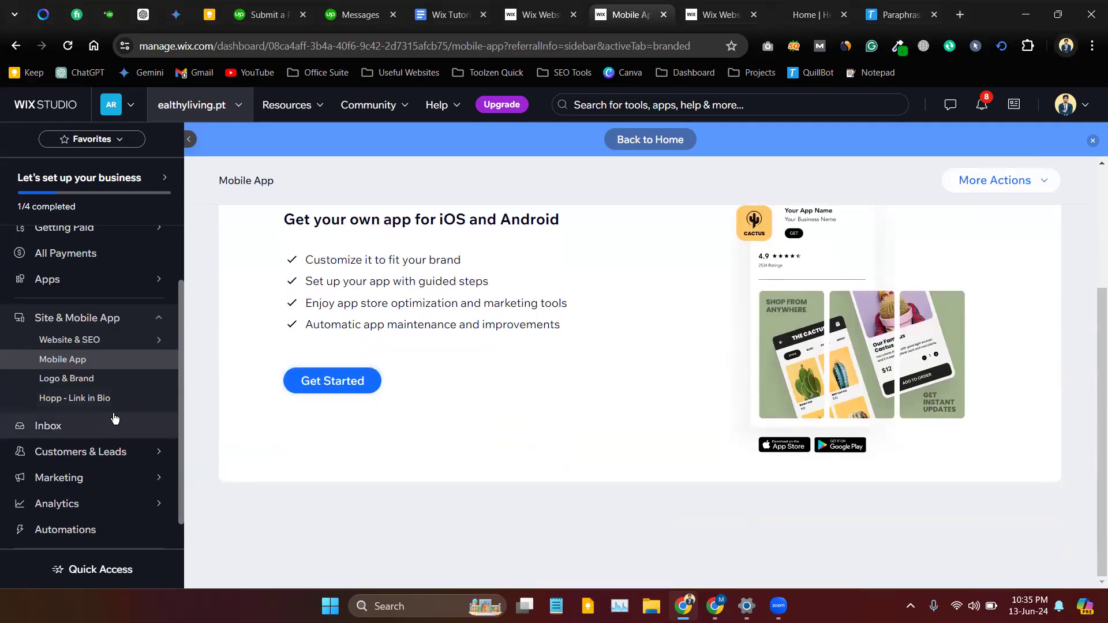
- View the Logo & Brand page's logo and brand kit offer, and open the Hopp - Link in Bio page
{"action": "left_click", "coordinate": [69, 381]}
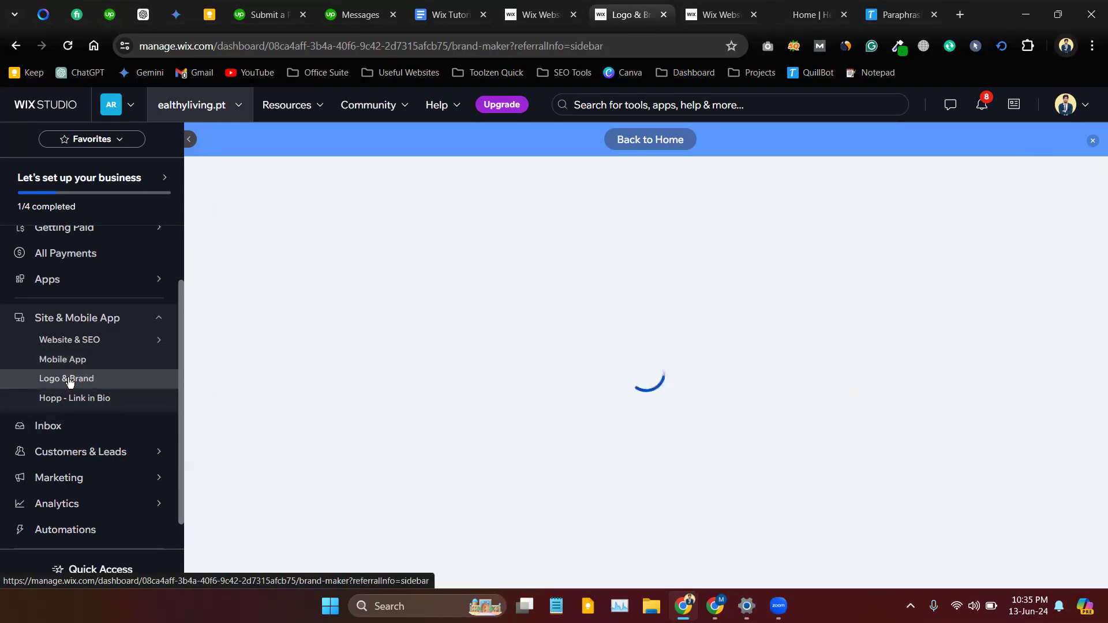
{"action": "mouse_move", "coordinate": [173, 336]}
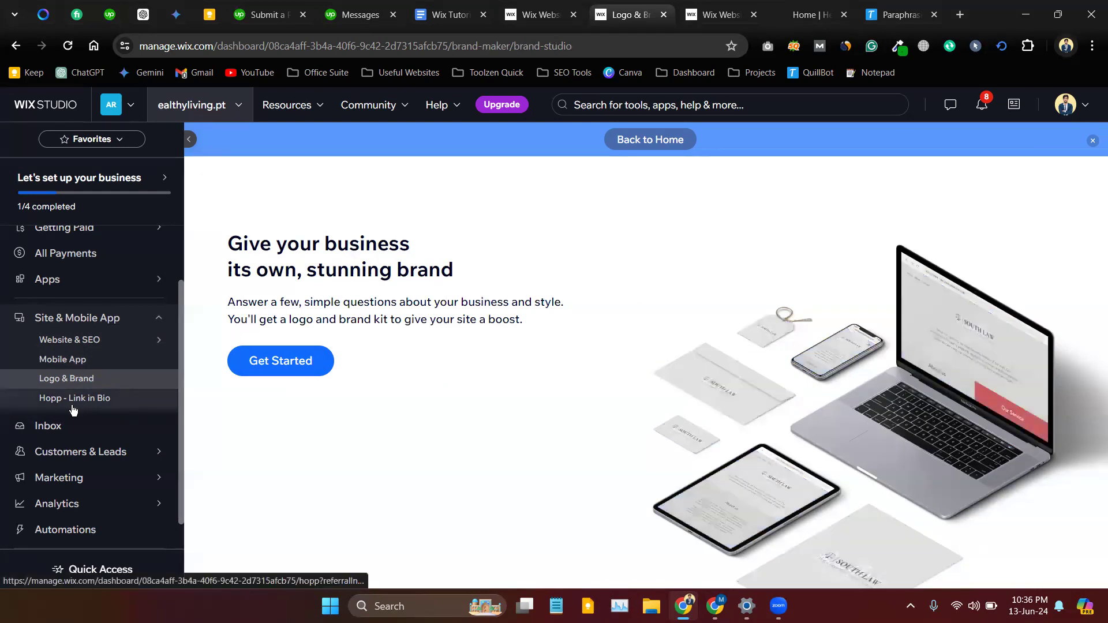
{"action": "left_click", "coordinate": [73, 399]}
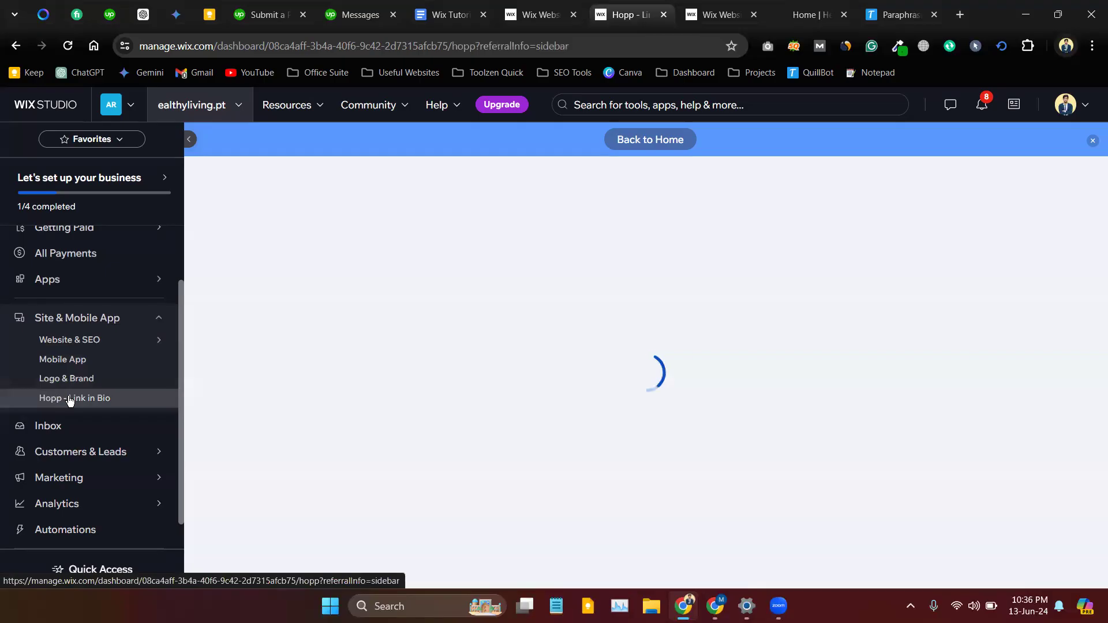
- Examine the Hopp Link in Bio page's feature list, sample profiles and the section for claiming a link URL
{"action": "mouse_move", "coordinate": [163, 465]}
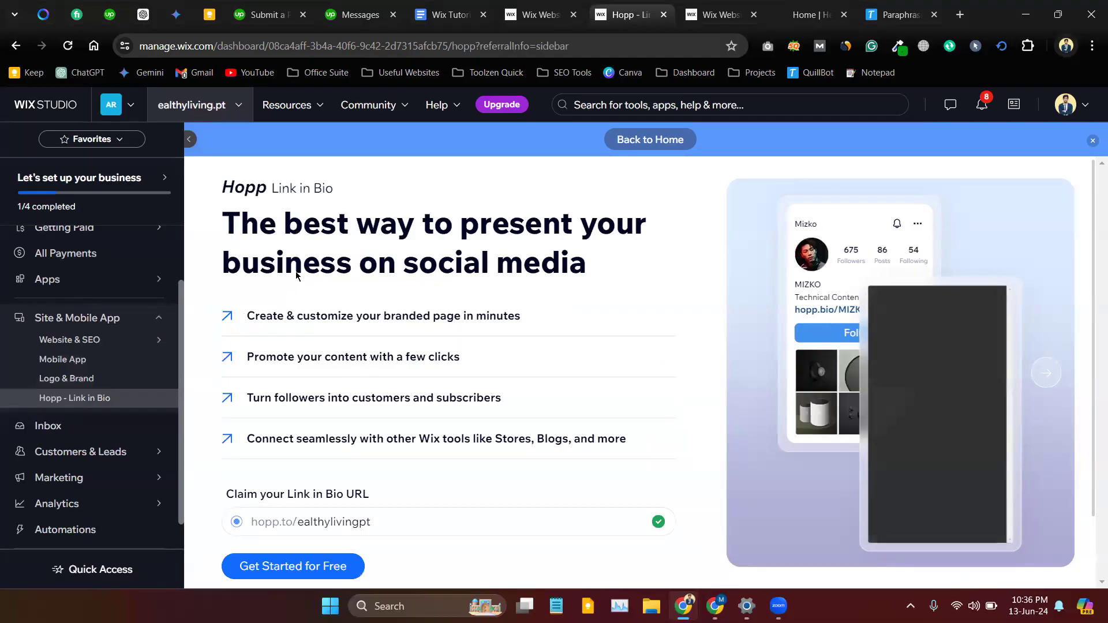
{"action": "scroll", "coordinate": [450, 264], "scroll_direction": "down", "scroll_amount": 1}
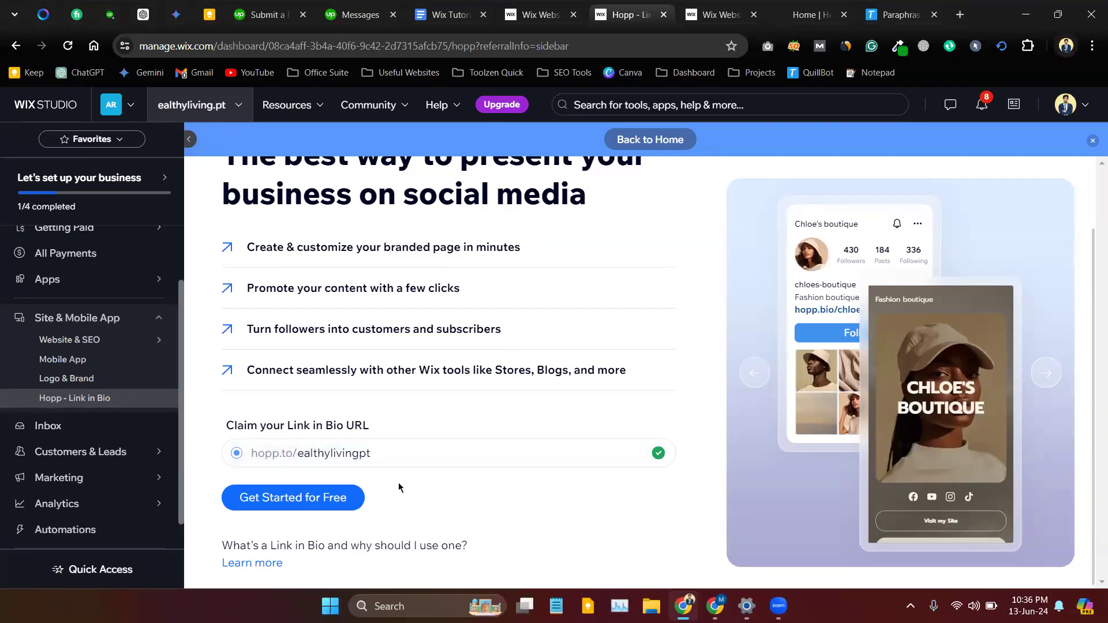
{"action": "scroll", "coordinate": [306, 275], "scroll_direction": "up", "scroll_amount": 2}
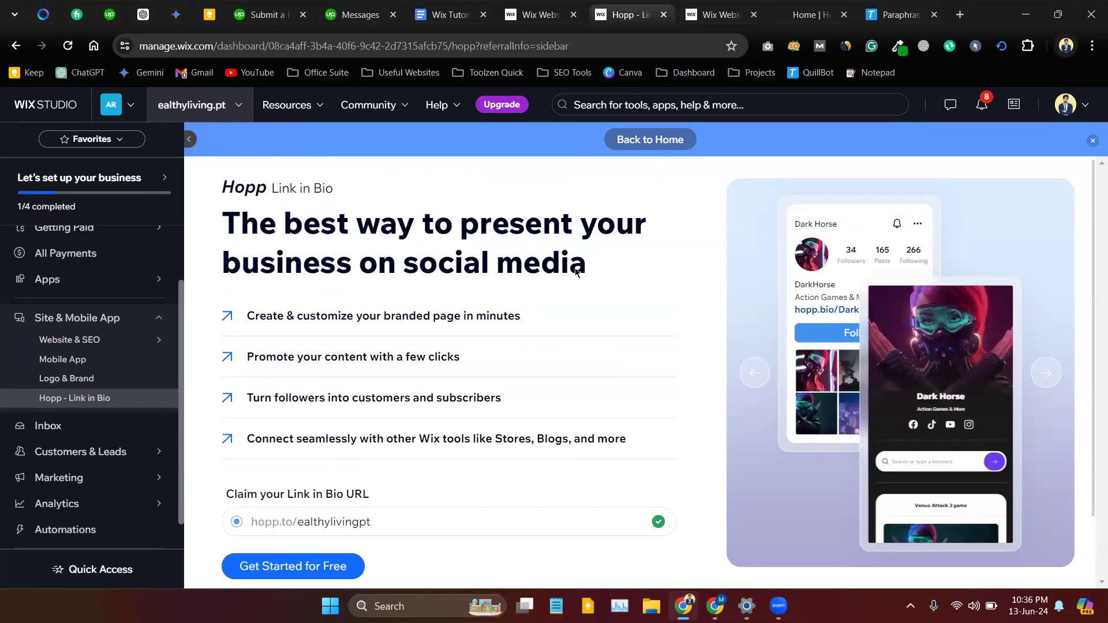
{"action": "scroll", "coordinate": [453, 306], "scroll_direction": "down", "scroll_amount": 1}
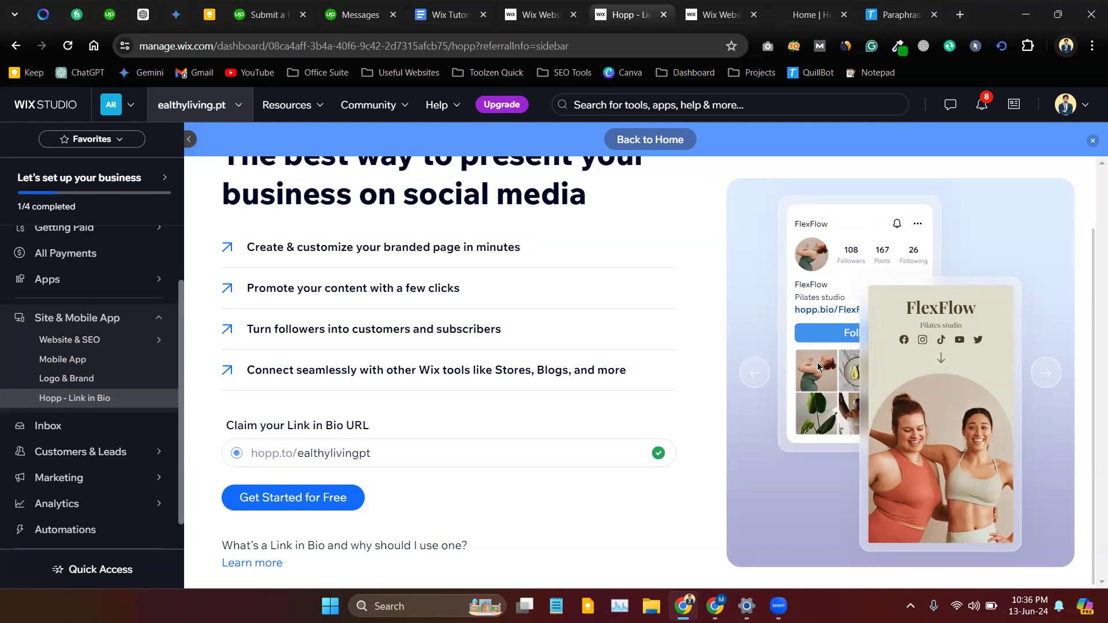
{"action": "scroll", "coordinate": [400, 356], "scroll_direction": "up", "scroll_amount": 2}
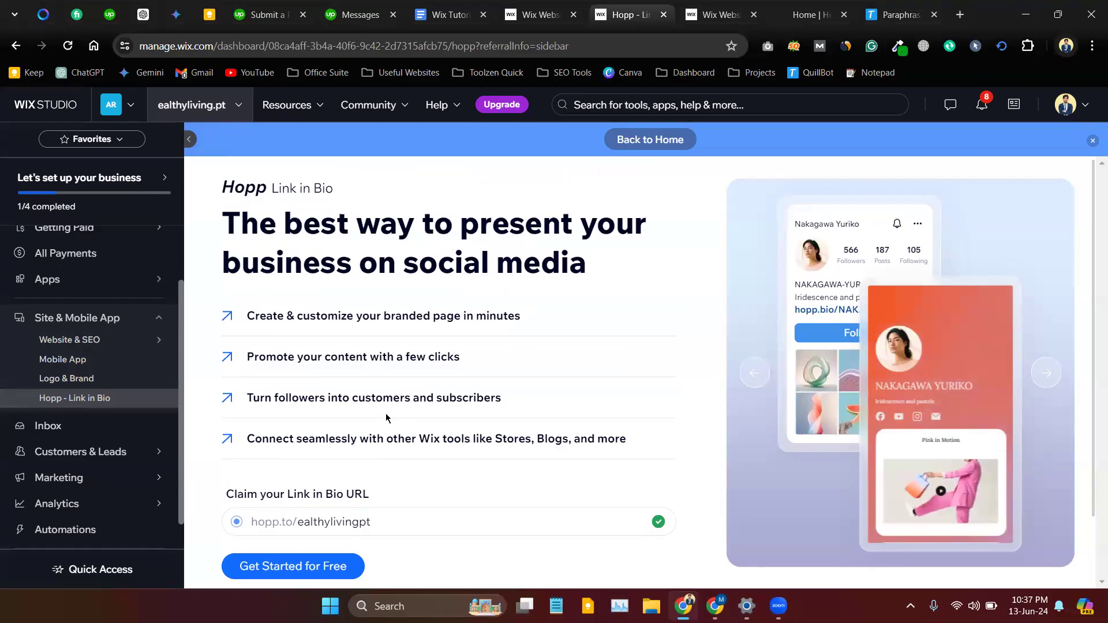
{"action": "scroll", "coordinate": [271, 392], "scroll_direction": "down", "scroll_amount": 2}
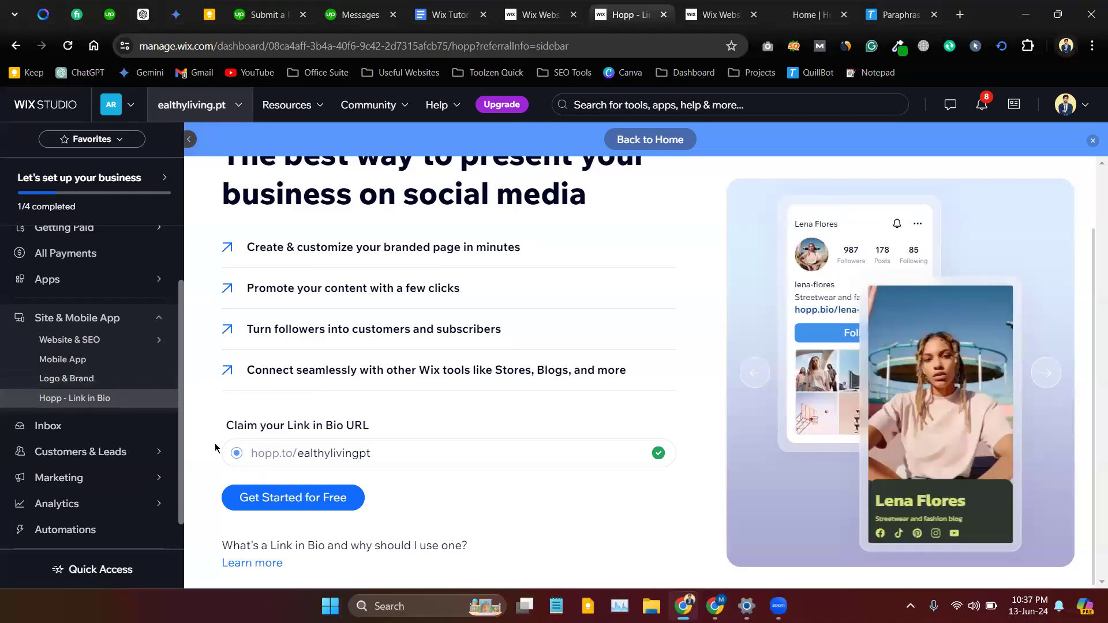
{"action": "scroll", "coordinate": [349, 415], "scroll_direction": "up", "scroll_amount": 1}
{"action": "scroll", "coordinate": [347, 375], "scroll_direction": "down", "scroll_amount": 1}
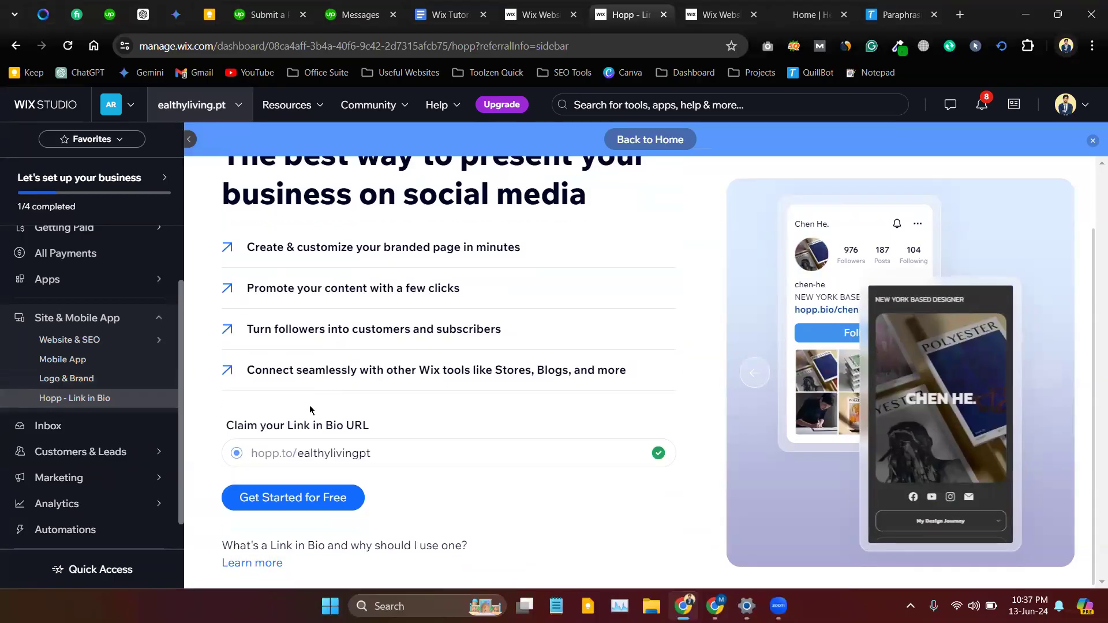
- Open the Inbox page, and look through the Customers & Leads, Marketing, Analytics and Quick Access options
{"action": "left_click", "coordinate": [49, 427]}
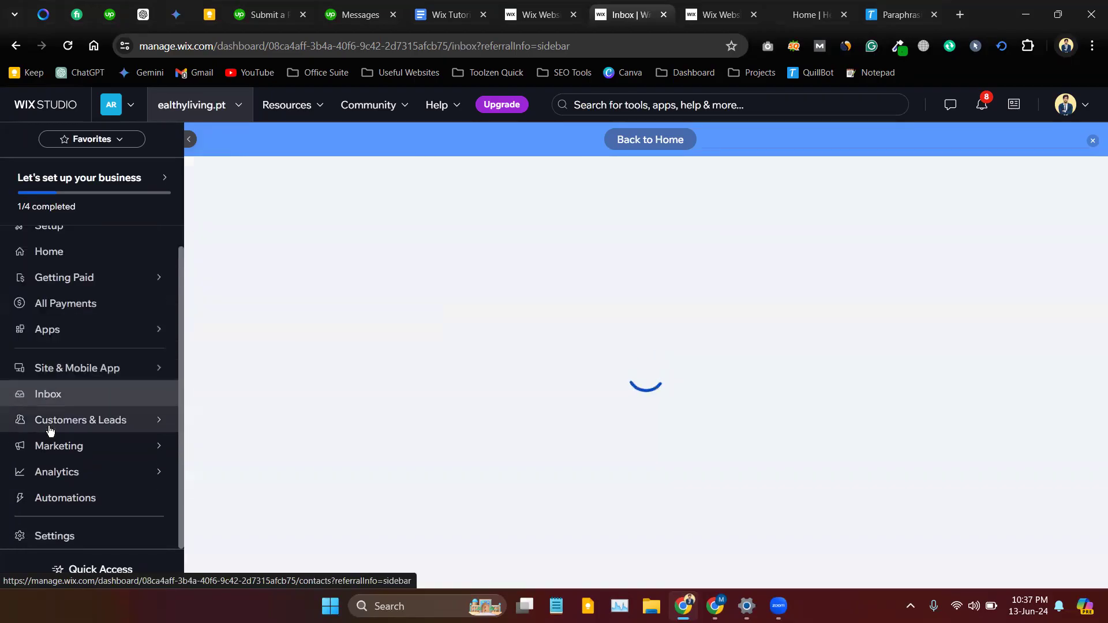
{"action": "mouse_move", "coordinate": [50, 430]}
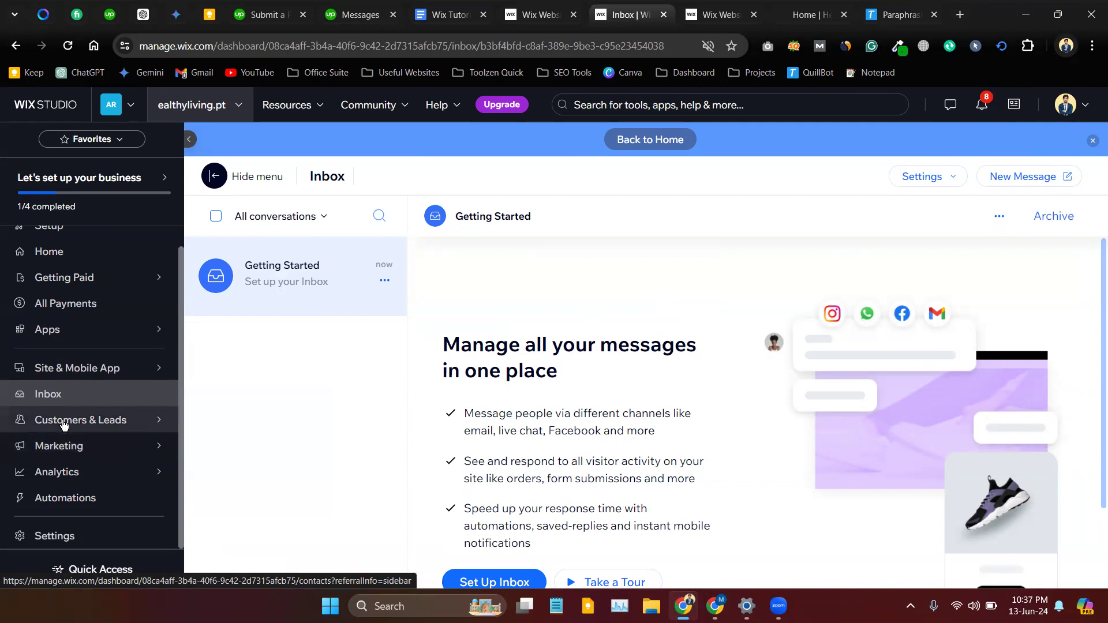
{"action": "mouse_move", "coordinate": [113, 429]}
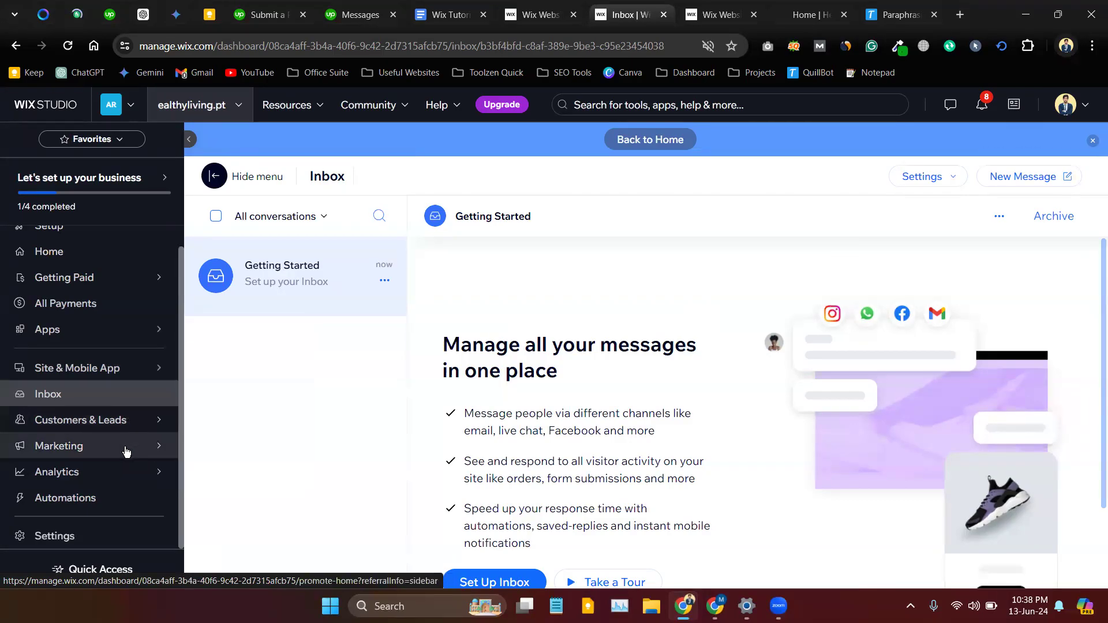
{"action": "mouse_move", "coordinate": [130, 449]}
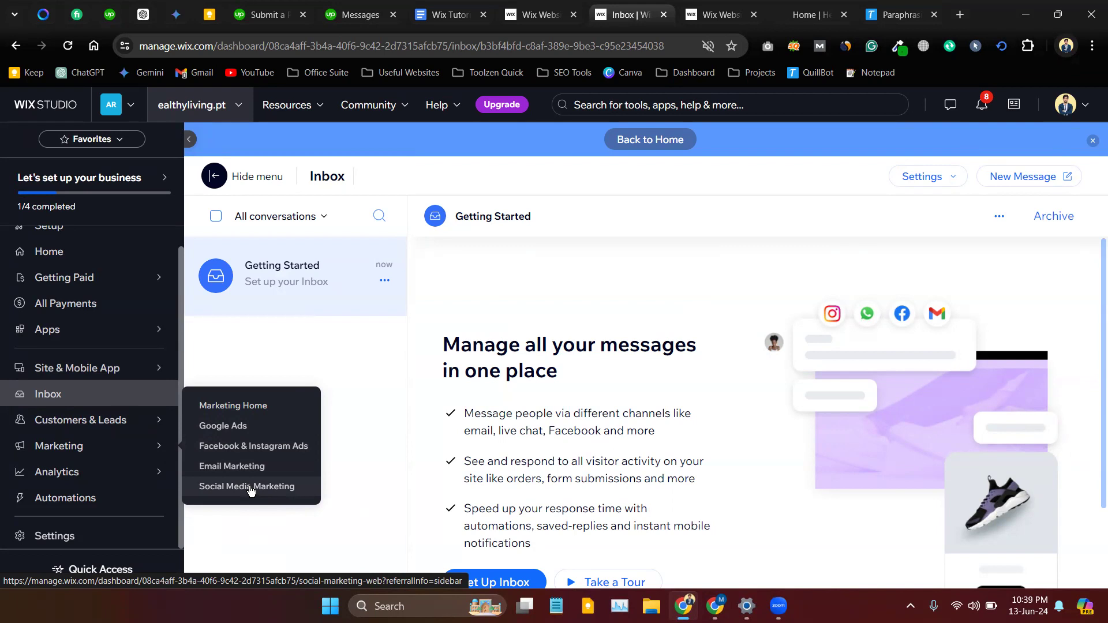
{"action": "mouse_move", "coordinate": [102, 478]}
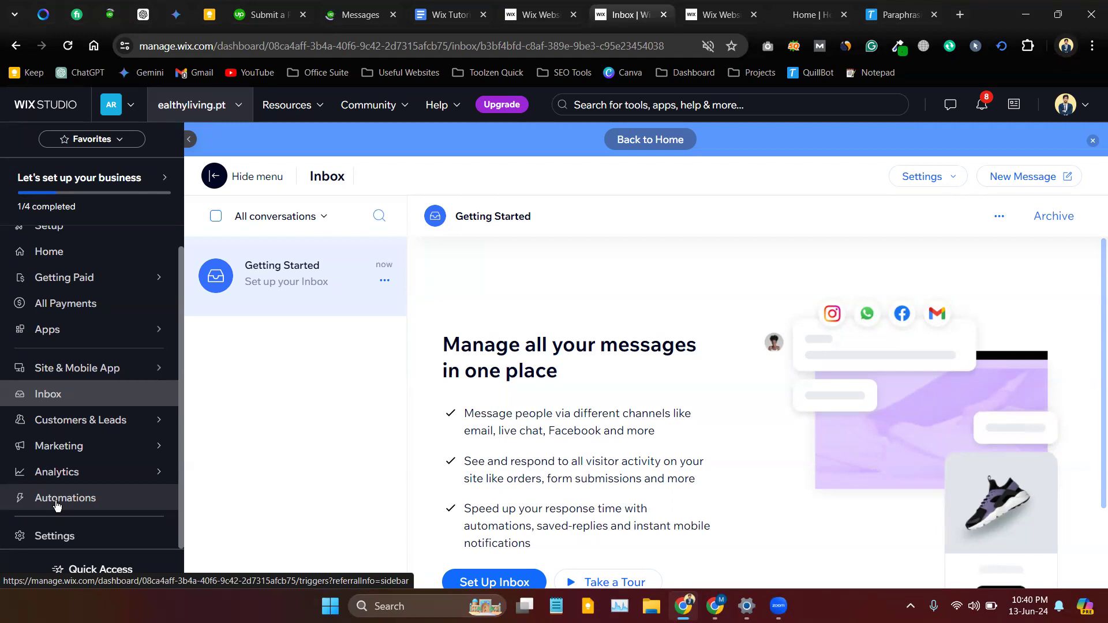
{"action": "mouse_move", "coordinate": [122, 589]}
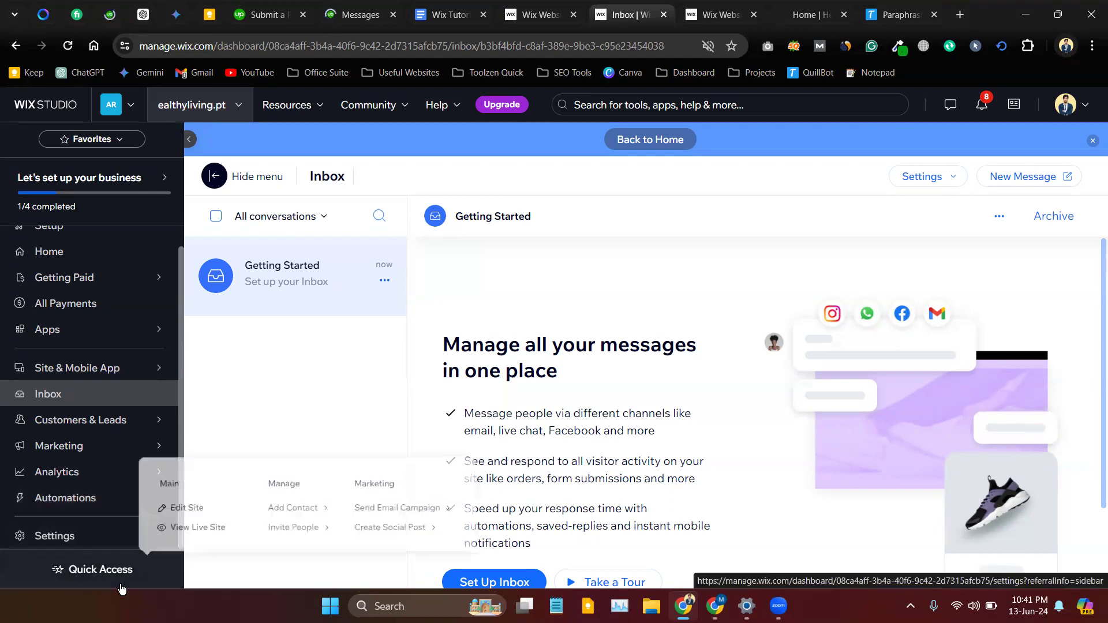
- Open the site's Settings page and review its General, Communications and Advanced sections
{"action": "left_click", "coordinate": [42, 537]}
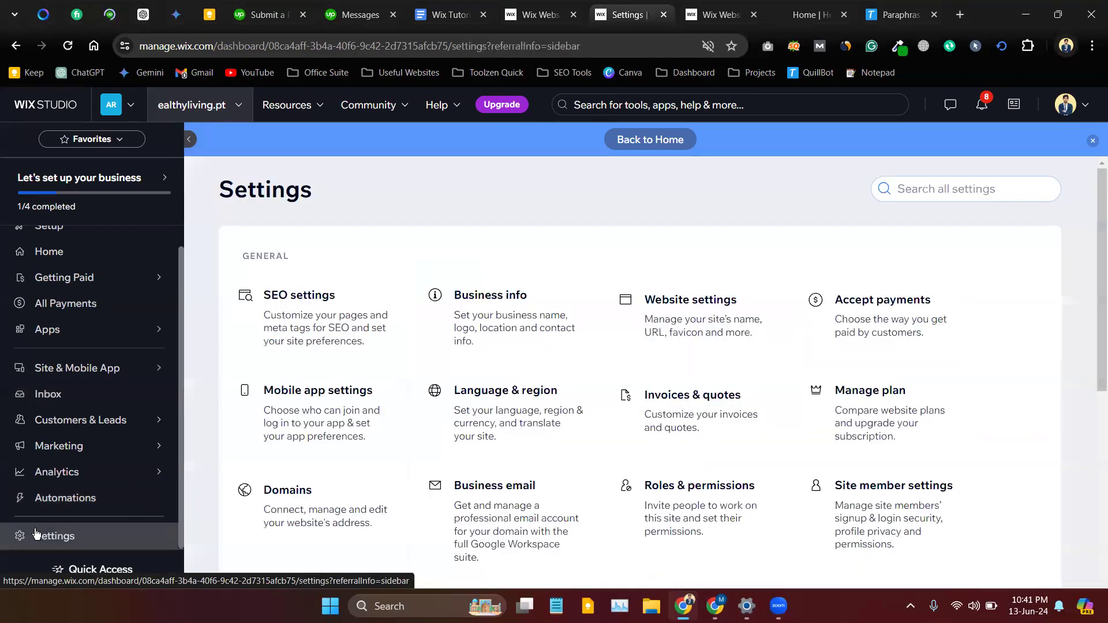
{"action": "scroll", "coordinate": [464, 323], "scroll_direction": "down", "scroll_amount": 1}
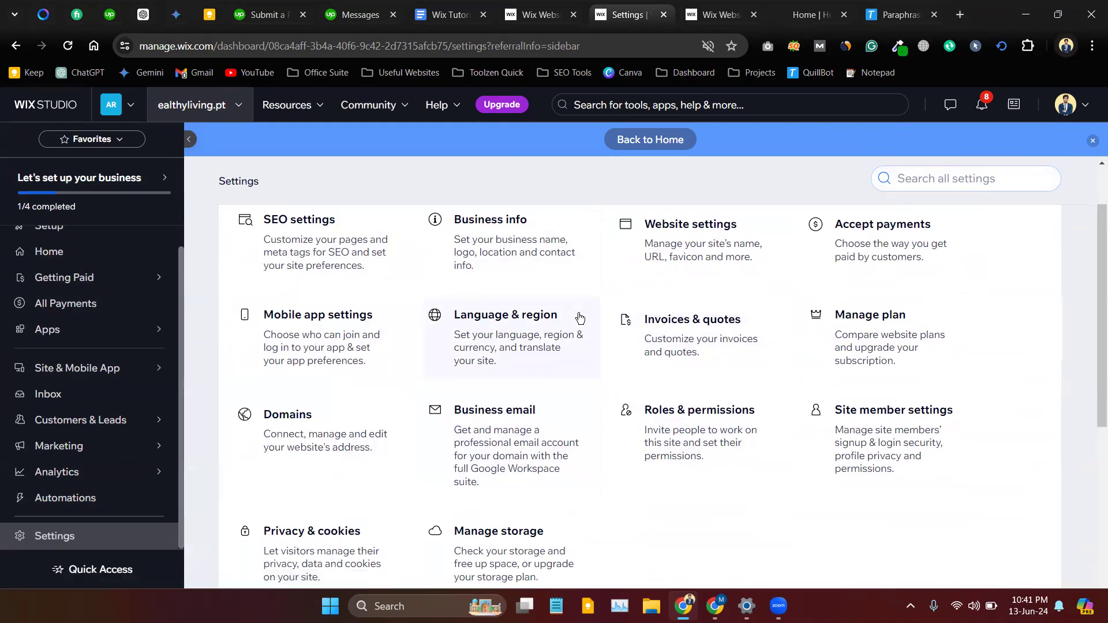
{"action": "scroll", "coordinate": [579, 318], "scroll_direction": "down", "scroll_amount": 1}
{"action": "scroll", "coordinate": [602, 325], "scroll_direction": "down", "scroll_amount": 1}
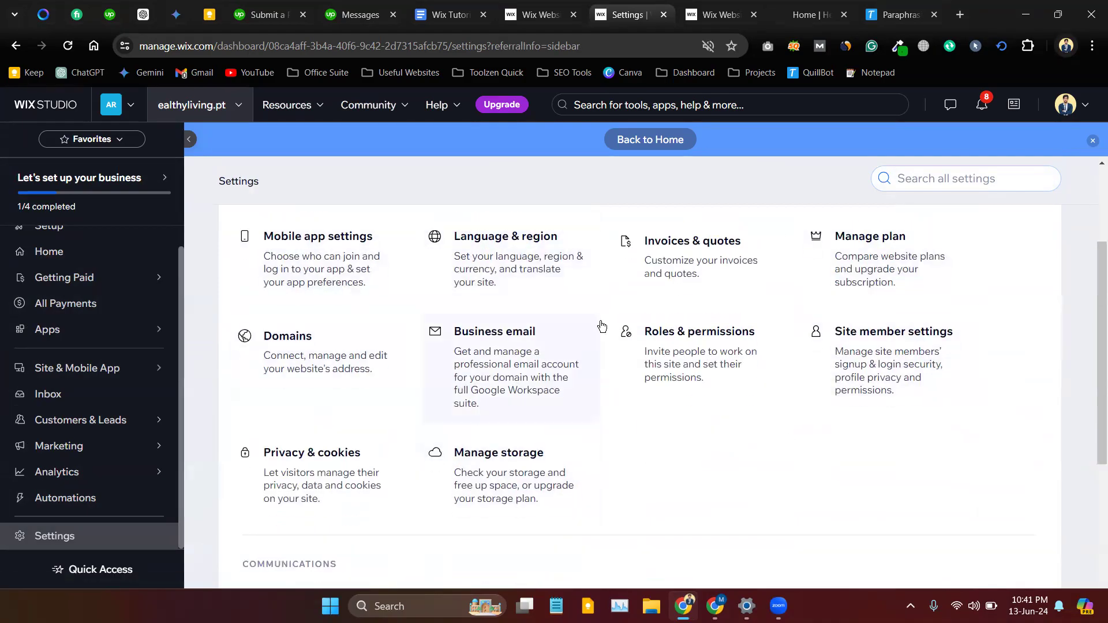
{"action": "scroll", "coordinate": [602, 326], "scroll_direction": "down", "scroll_amount": 5}
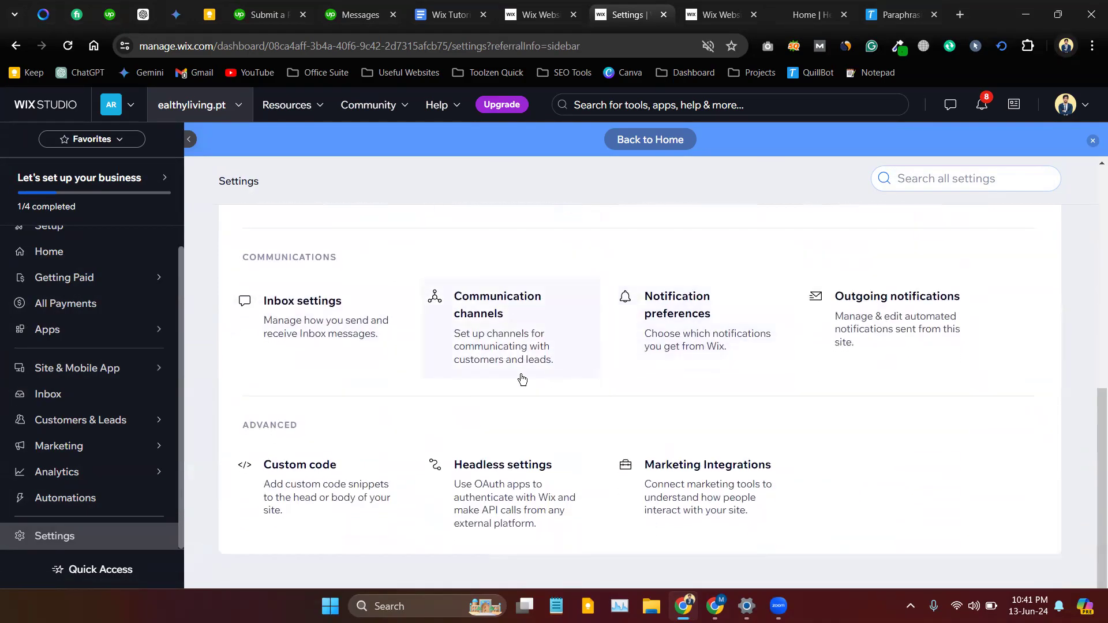
{"action": "scroll", "coordinate": [479, 376], "scroll_direction": "up", "scroll_amount": 7}
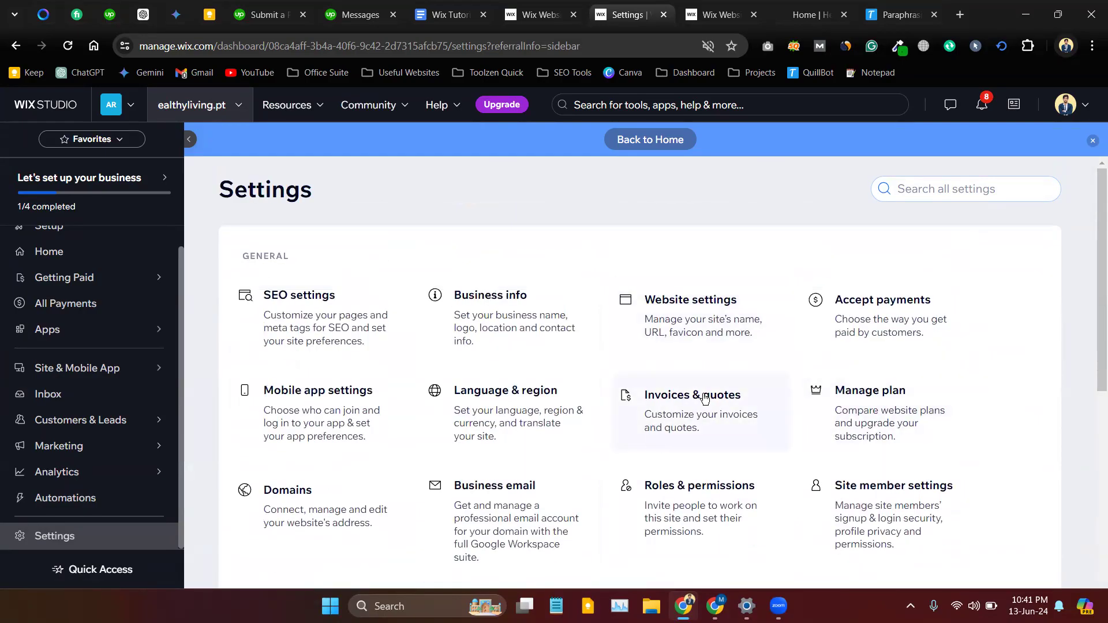
- View the Roles & Permissions page for site collaborators, and return to the Settings overview
{"action": "scroll", "coordinate": [695, 398], "scroll_direction": "down", "scroll_amount": 2}
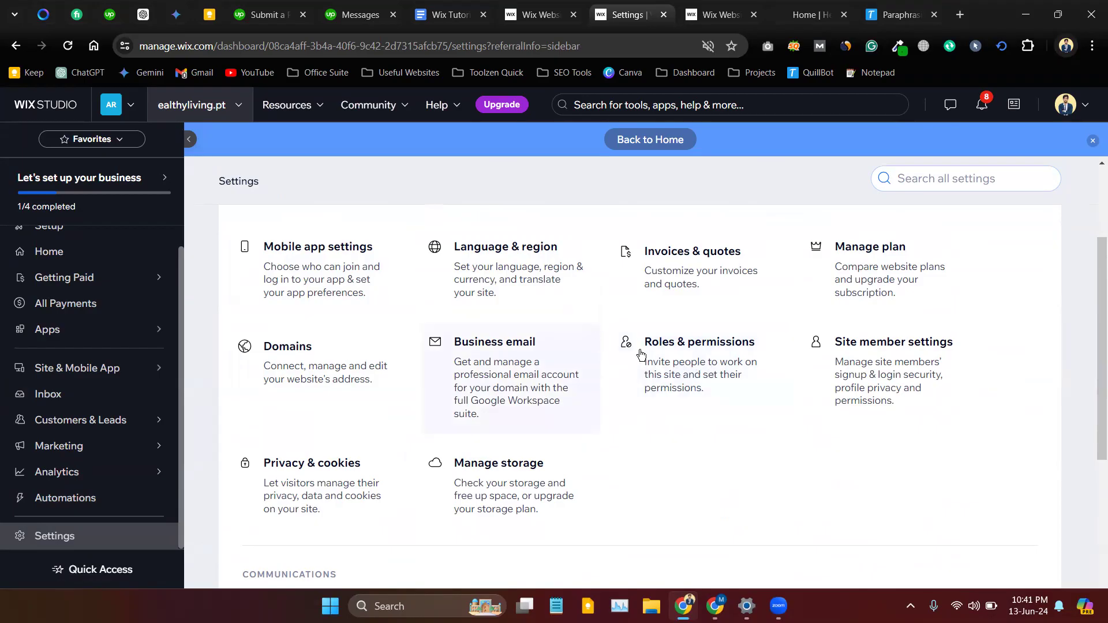
{"action": "left_click", "coordinate": [666, 363]}
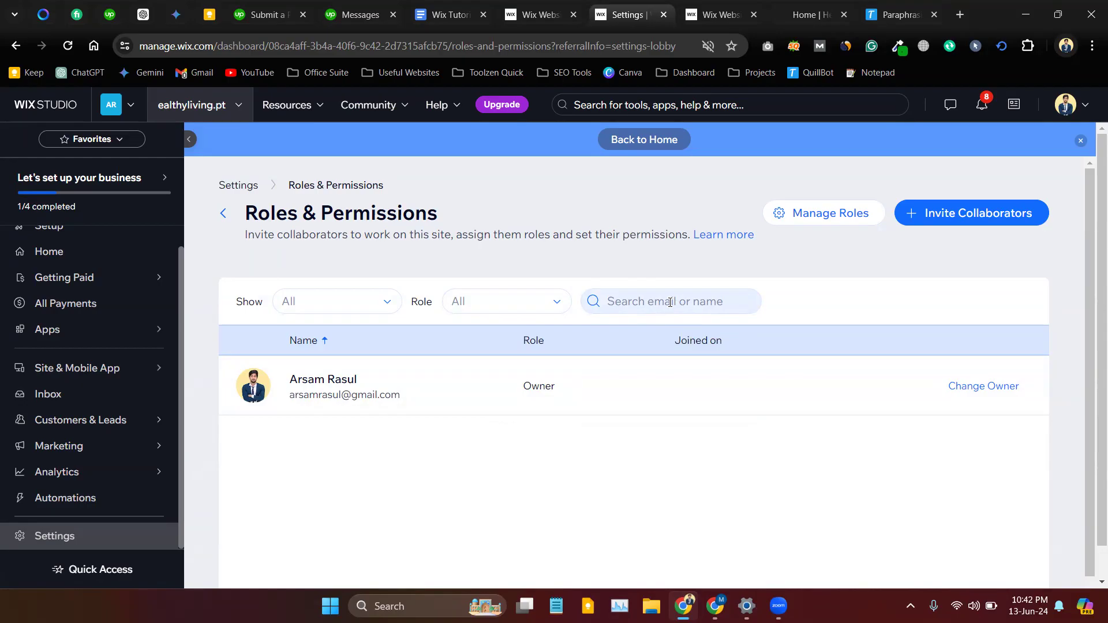
{"action": "left_click", "coordinate": [223, 213]}
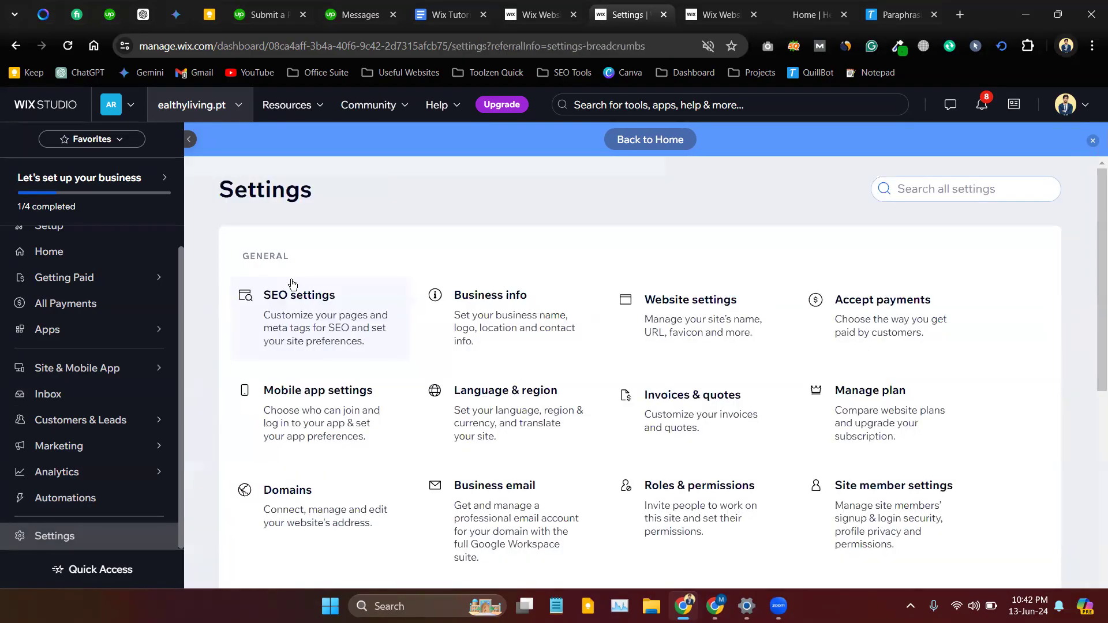
- Examine the remaining Settings options, from SEO, domains and storage to communications, custom code and marketing integrations
{"action": "scroll", "coordinate": [329, 294], "scroll_direction": "down", "scroll_amount": 5}
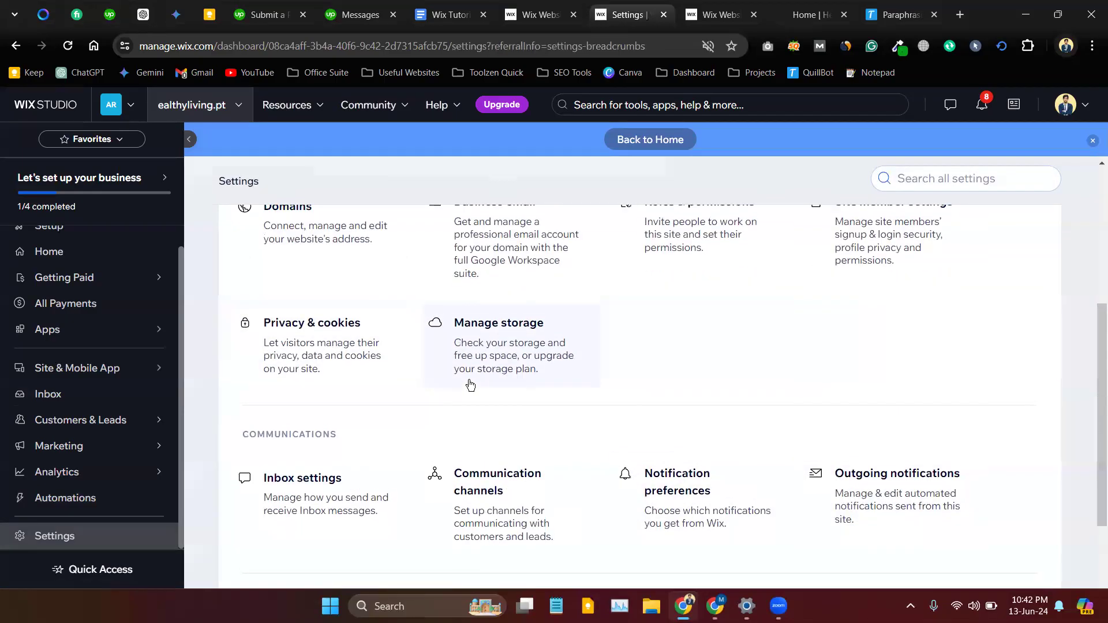
{"action": "scroll", "coordinate": [470, 385], "scroll_direction": "up", "scroll_amount": 1}
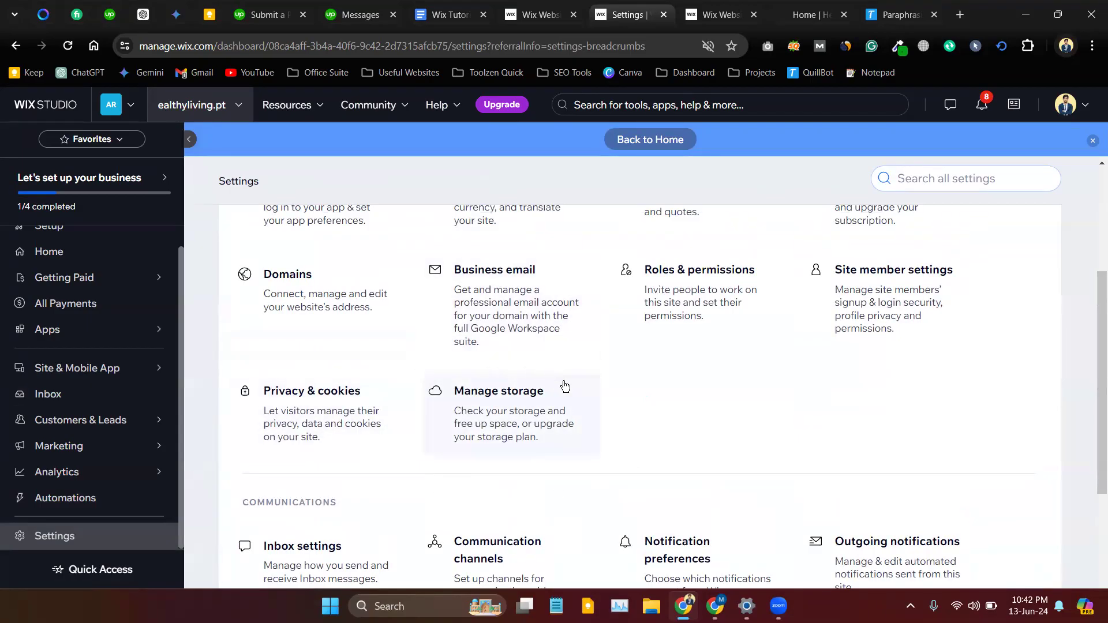
{"action": "scroll", "coordinate": [553, 415], "scroll_direction": "up", "scroll_amount": 2}
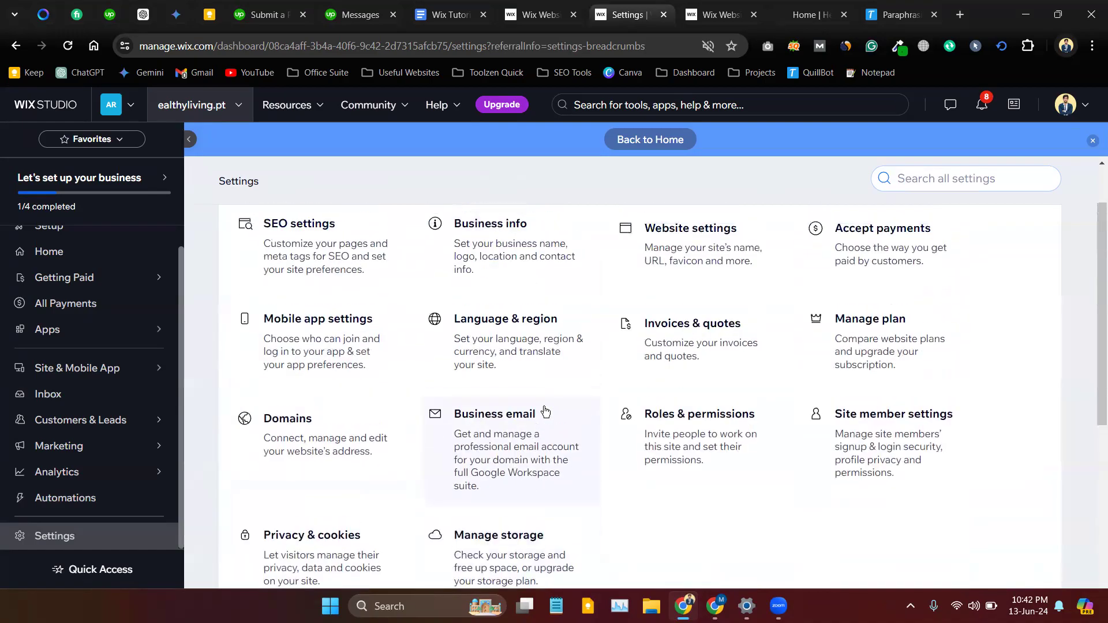
{"action": "scroll", "coordinate": [519, 407], "scroll_direction": "down", "scroll_amount": 1}
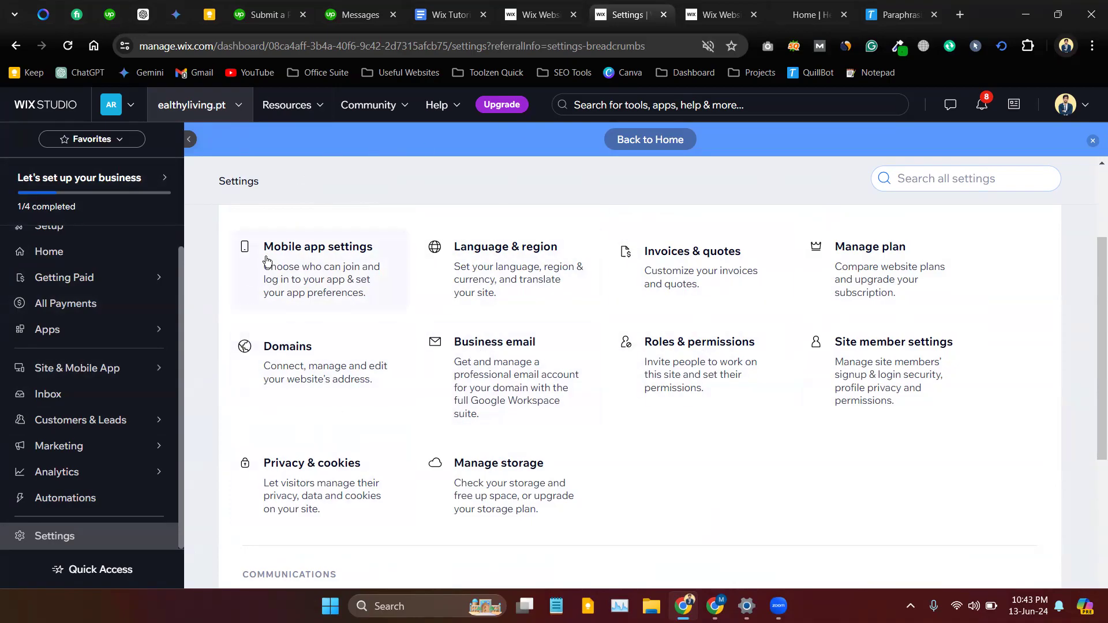
{"action": "scroll", "coordinate": [420, 375], "scroll_direction": "up", "scroll_amount": 3}
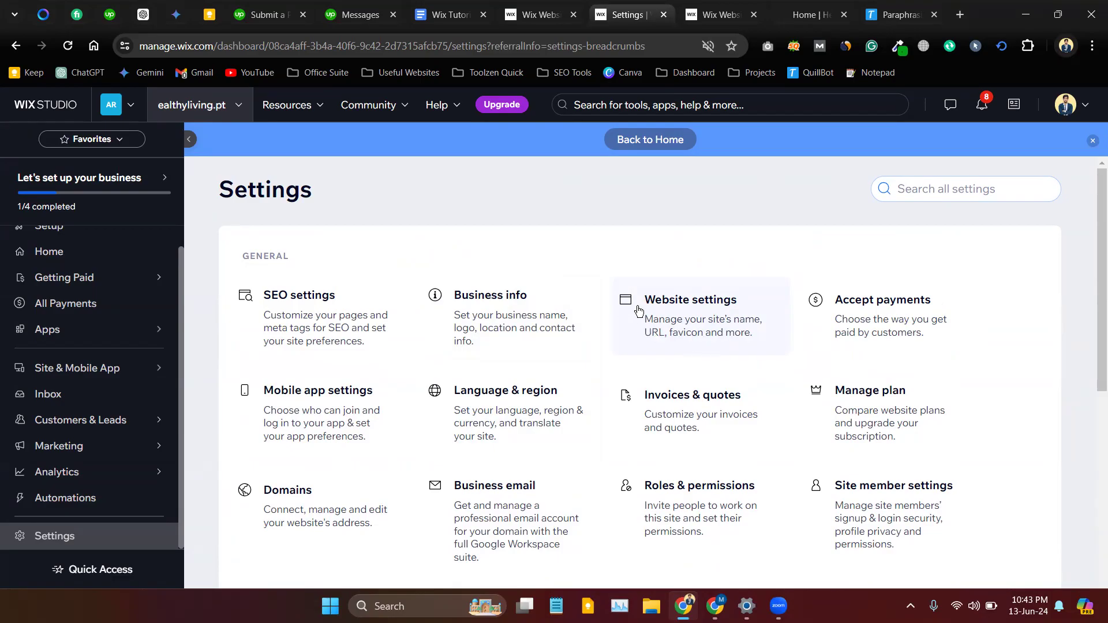
{"action": "scroll", "coordinate": [638, 311], "scroll_direction": "down", "scroll_amount": 2}
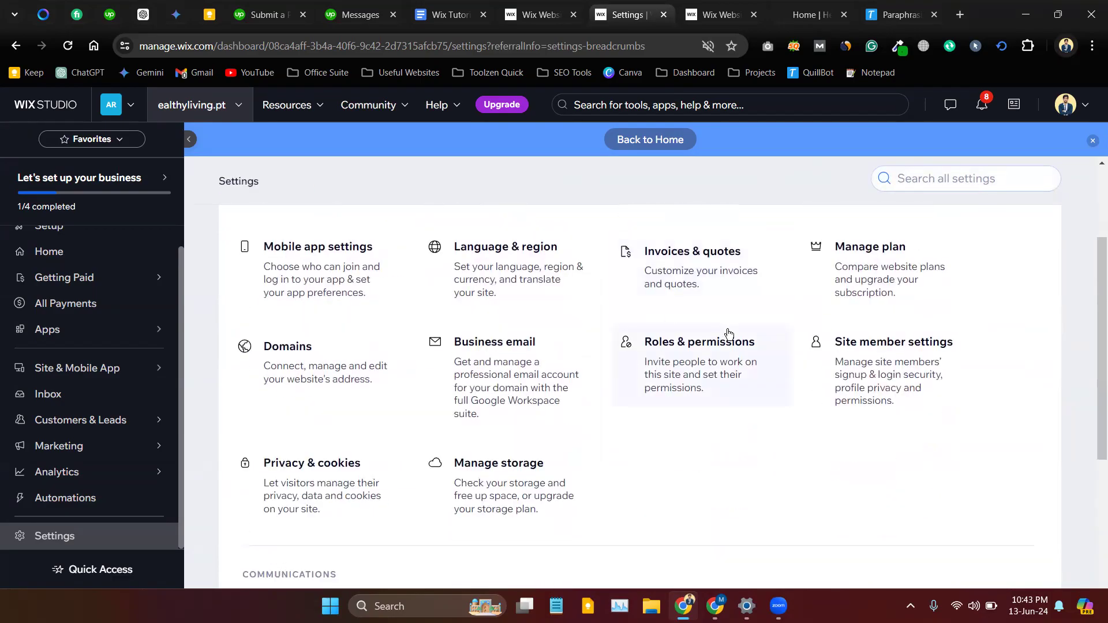
{"action": "scroll", "coordinate": [727, 339], "scroll_direction": "up", "scroll_amount": 1}
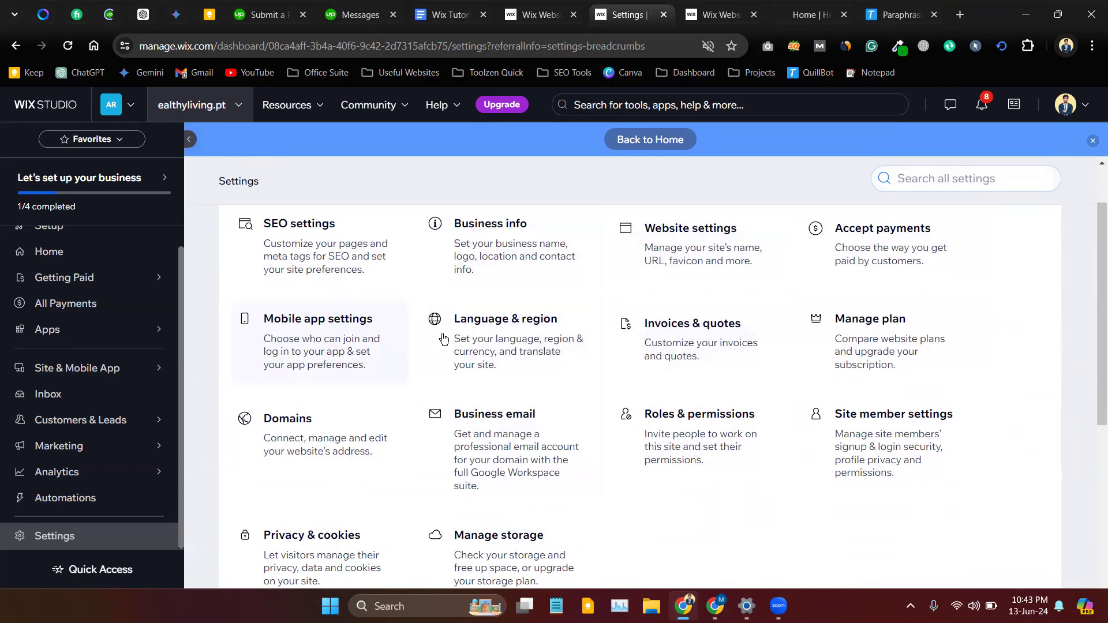
{"action": "scroll", "coordinate": [727, 363], "scroll_direction": "down", "scroll_amount": 2}
{"action": "scroll", "coordinate": [535, 378], "scroll_direction": "down", "scroll_amount": 2}
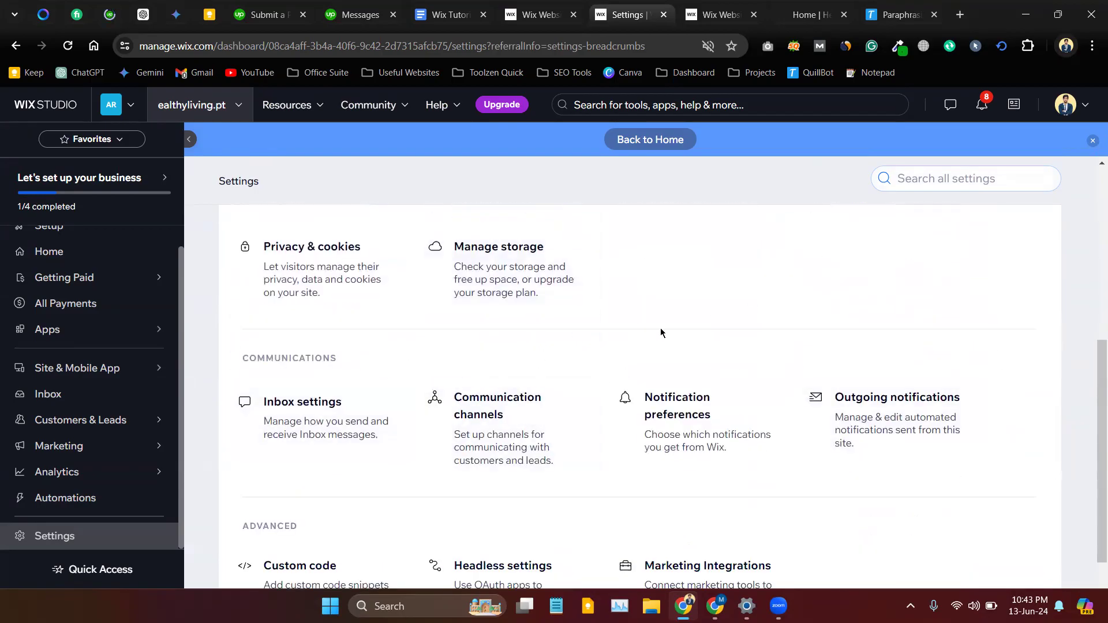
{"action": "scroll", "coordinate": [664, 335], "scroll_direction": "down", "scroll_amount": 2}
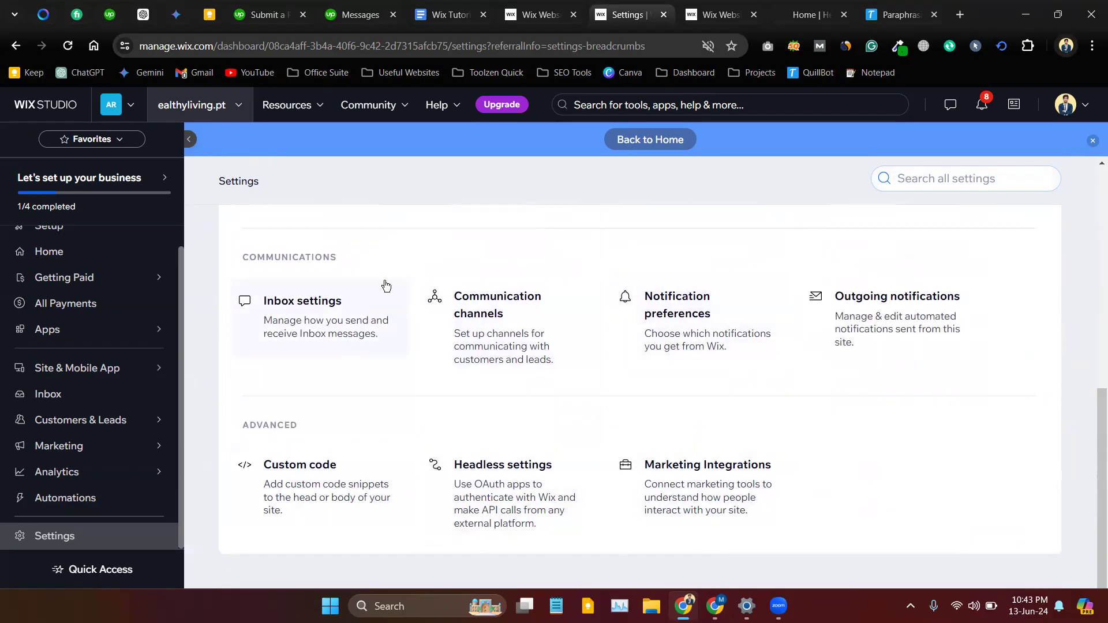
{"action": "scroll", "coordinate": [386, 285], "scroll_direction": "up", "scroll_amount": 7}
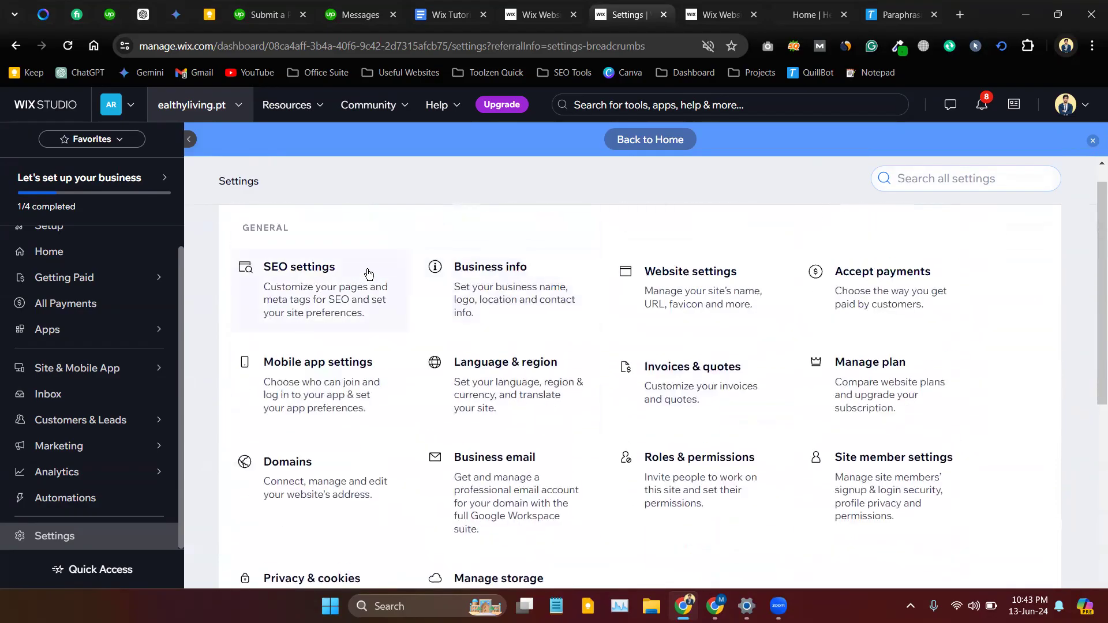
{"action": "scroll", "coordinate": [871, 271], "scroll_direction": "up", "scroll_amount": 1}
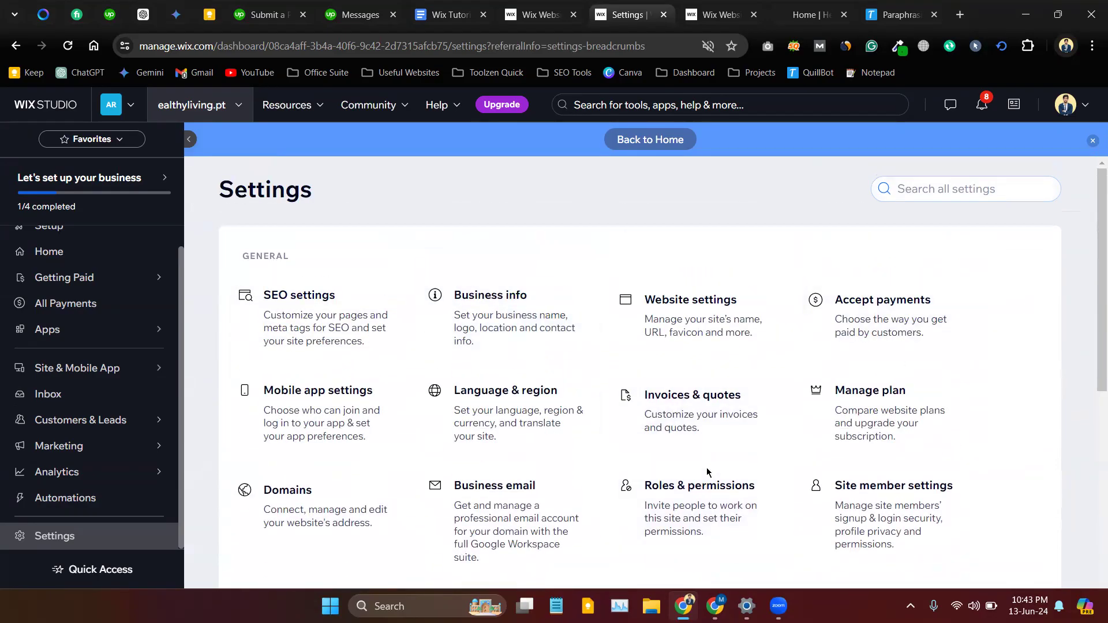